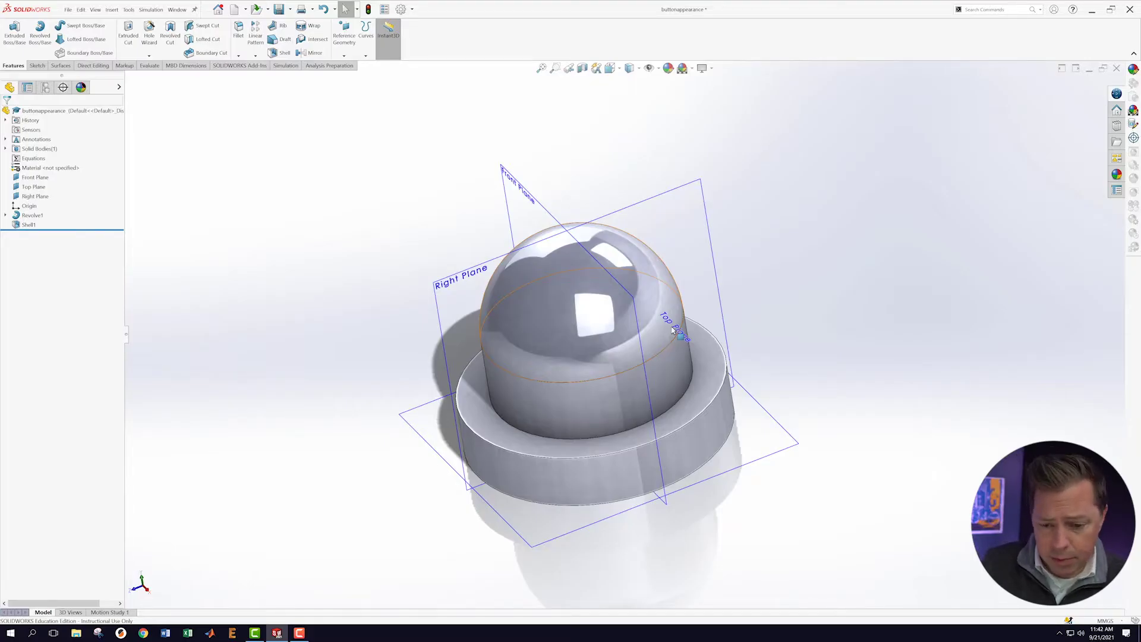
Assign ABS PC plastic as the part's material and hide the reference planes
scroll(754, 322, down, 2)
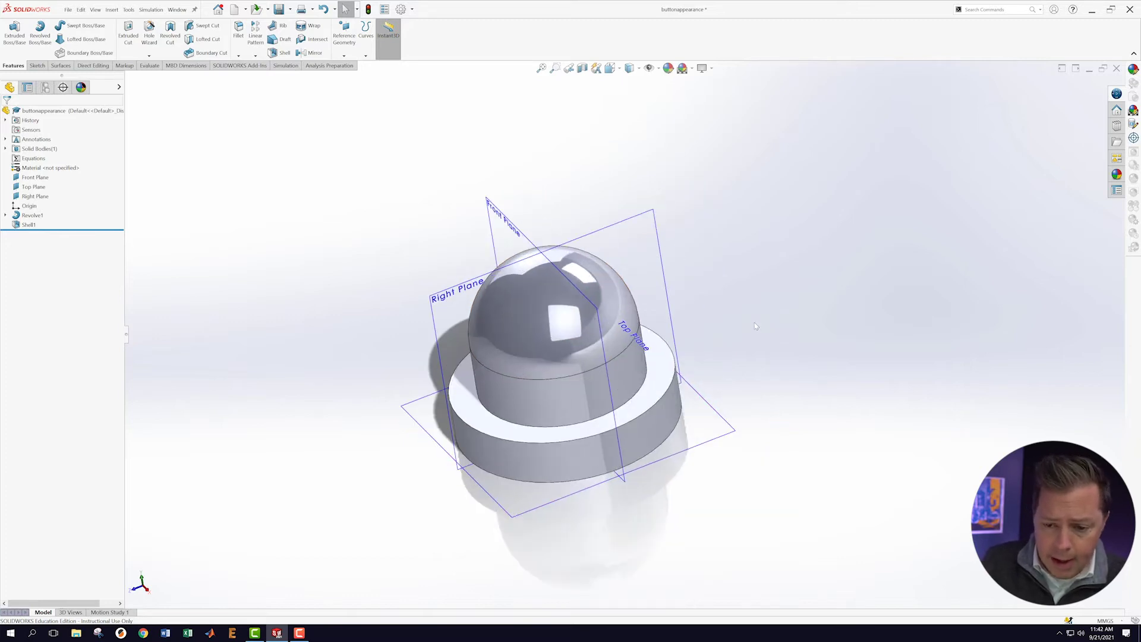
middle_drag(754, 326, 801, 389)
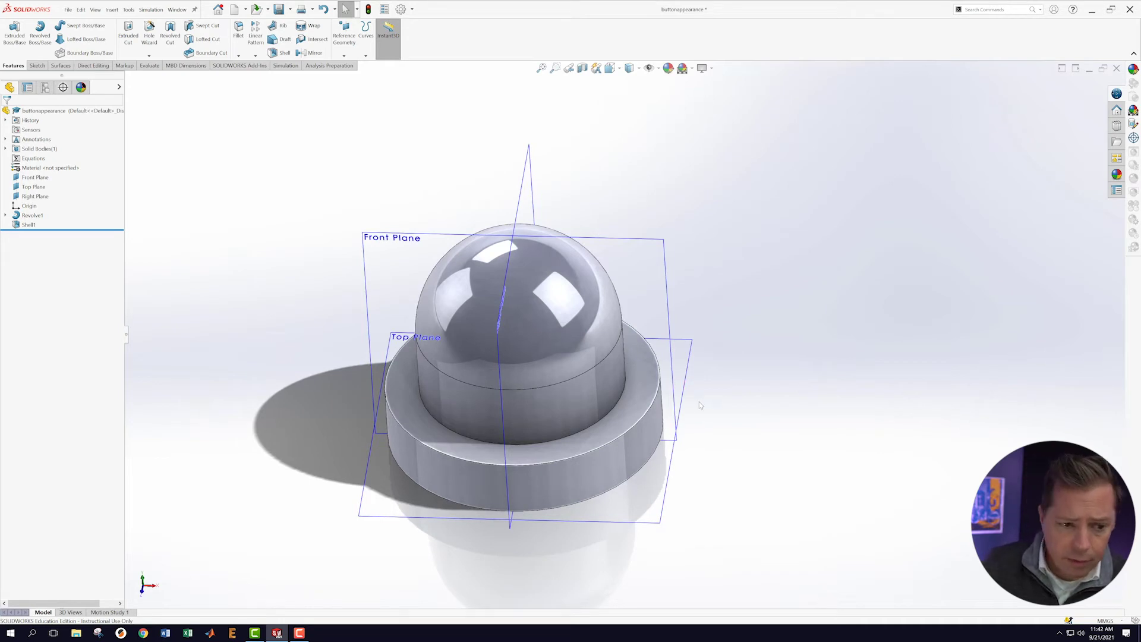
scroll(687, 395, down, 3)
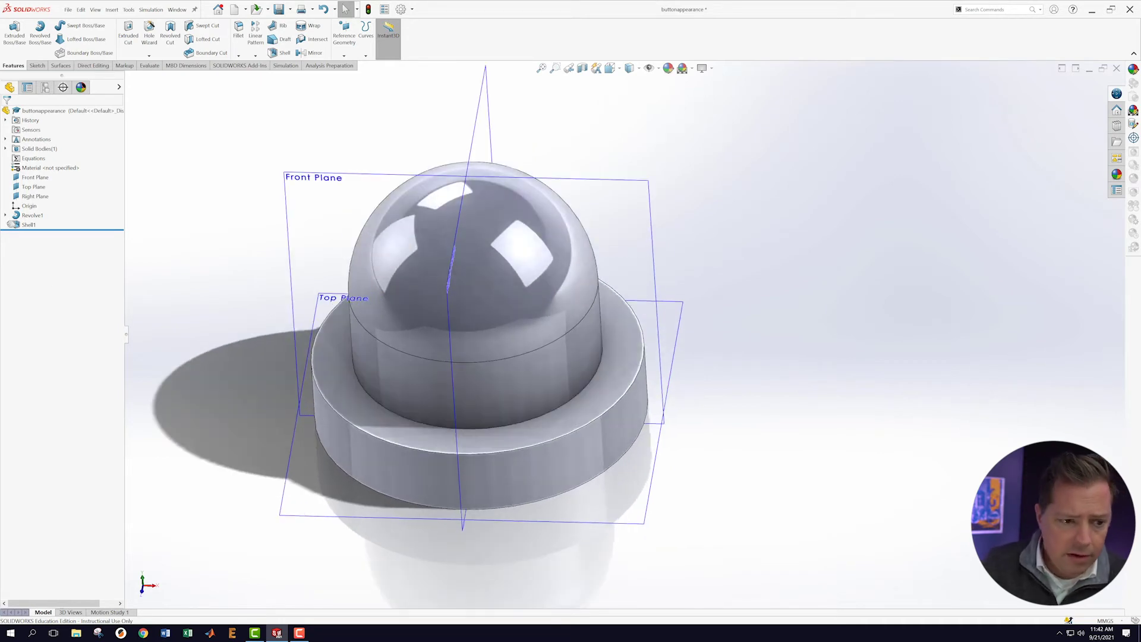
right_click(29, 168)
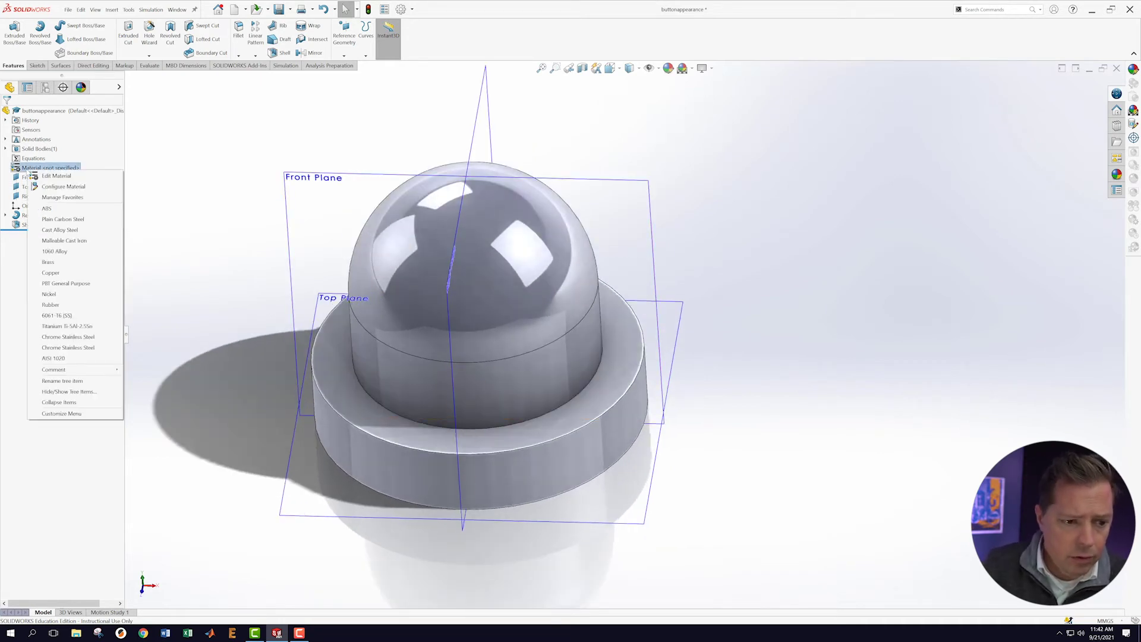
click(44, 177)
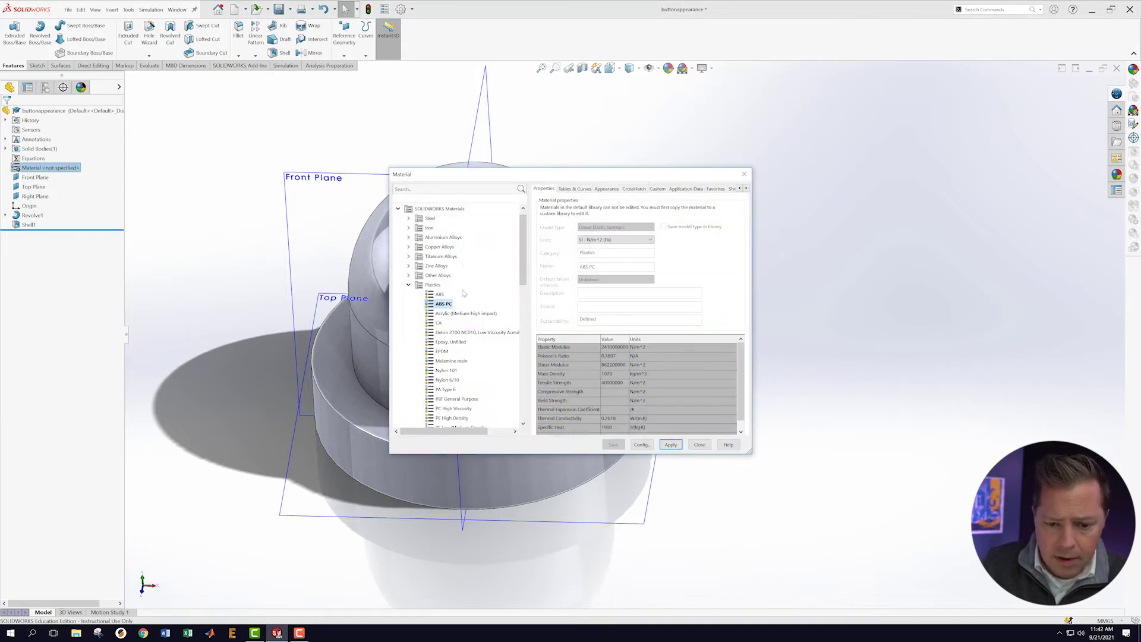
click(670, 445)
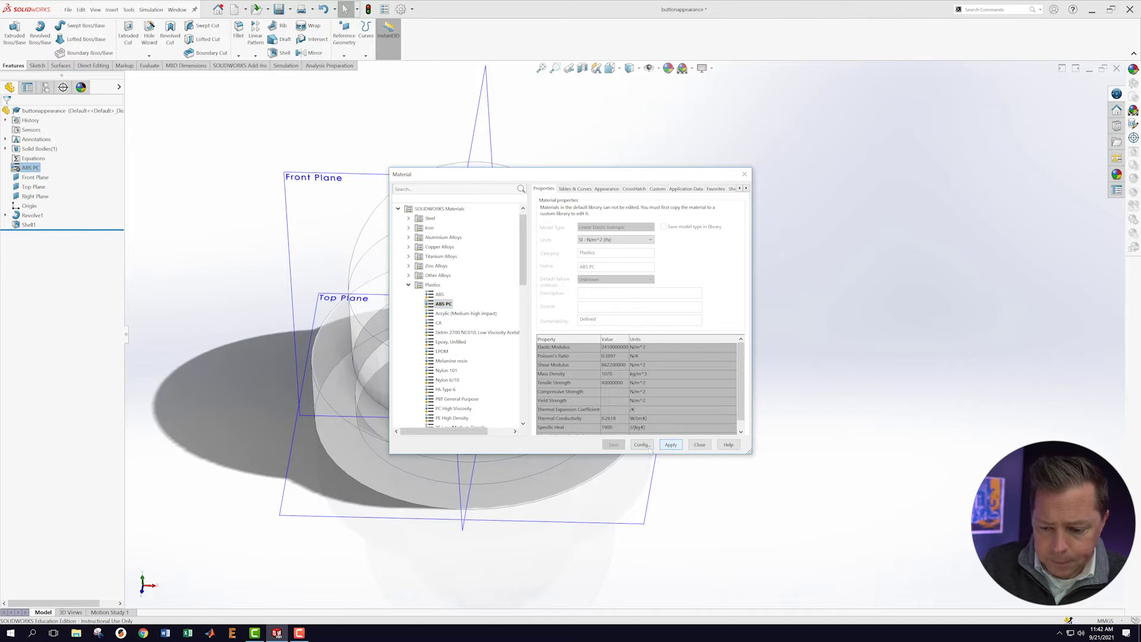
click(699, 445)
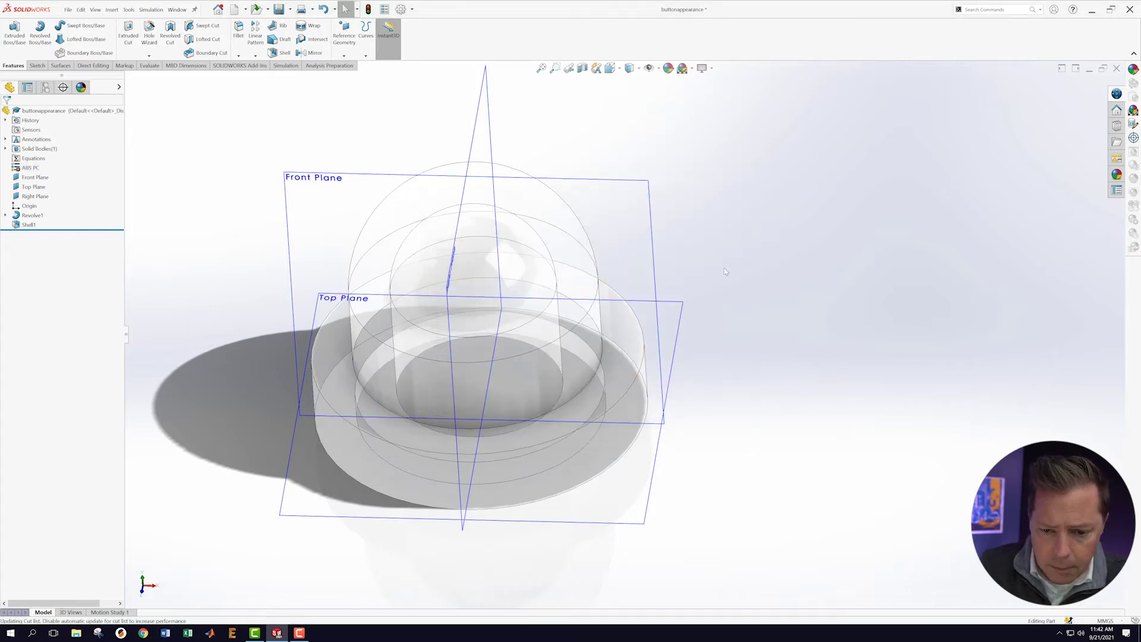
middle_drag(737, 198, 760, 279)
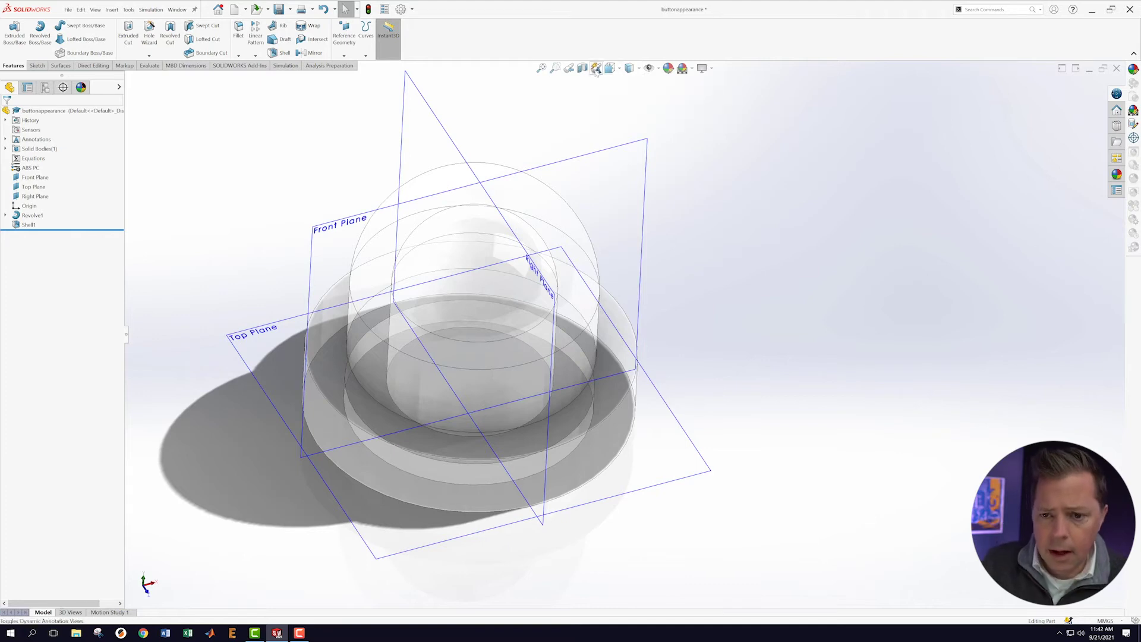
click(649, 68)
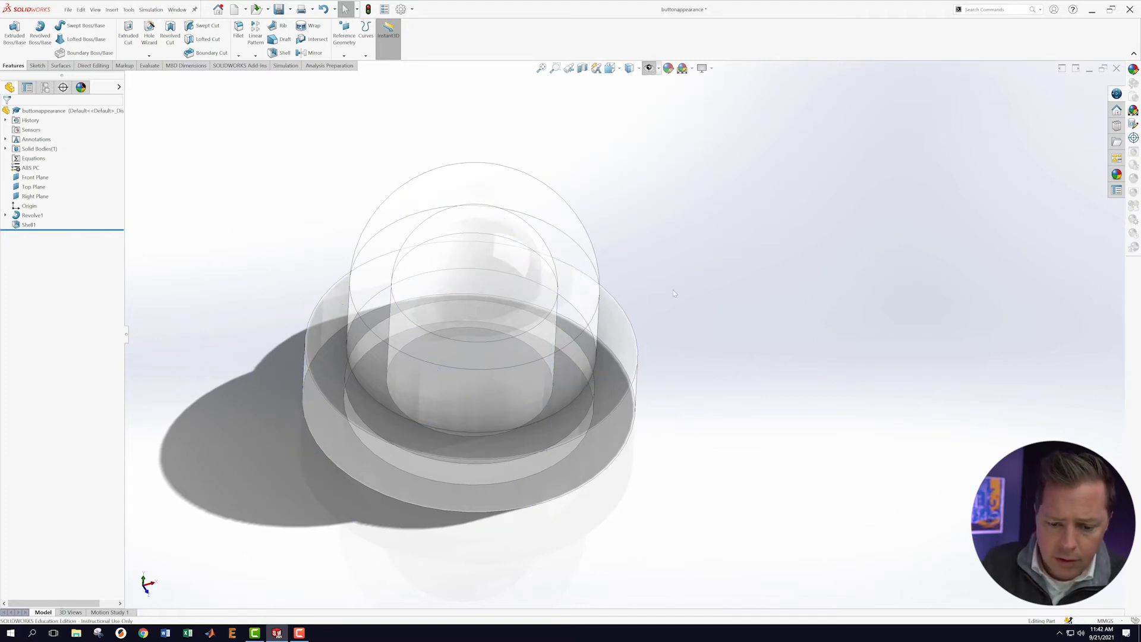
Turn off the floor shadow in the Scene, Lights, and Cameras settings
scroll(717, 356, up, 3)
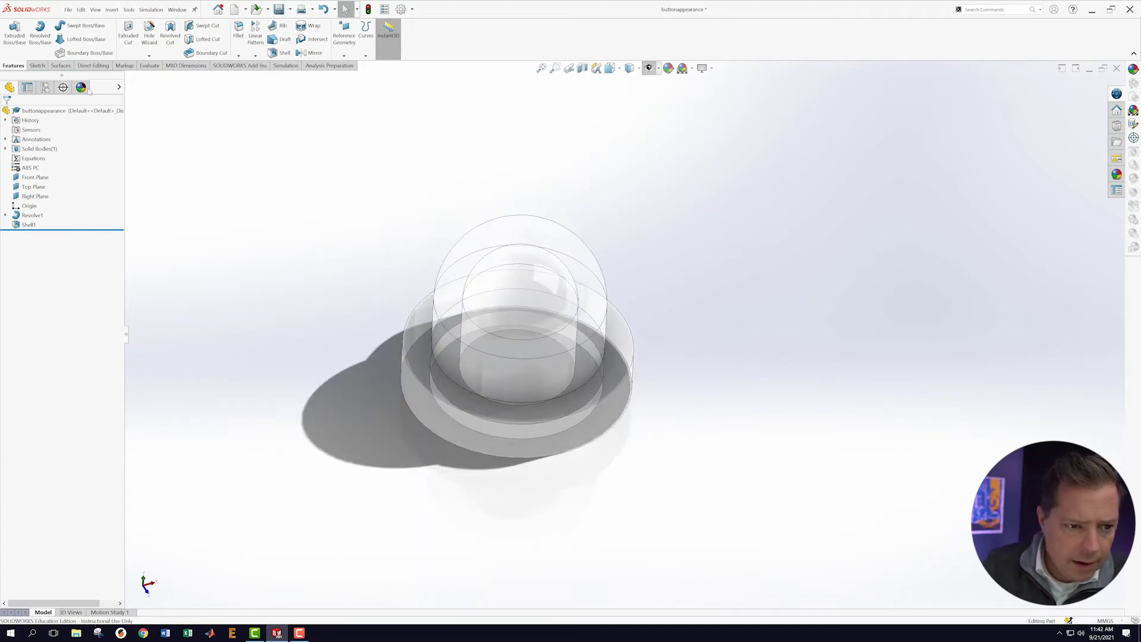
click(82, 87)
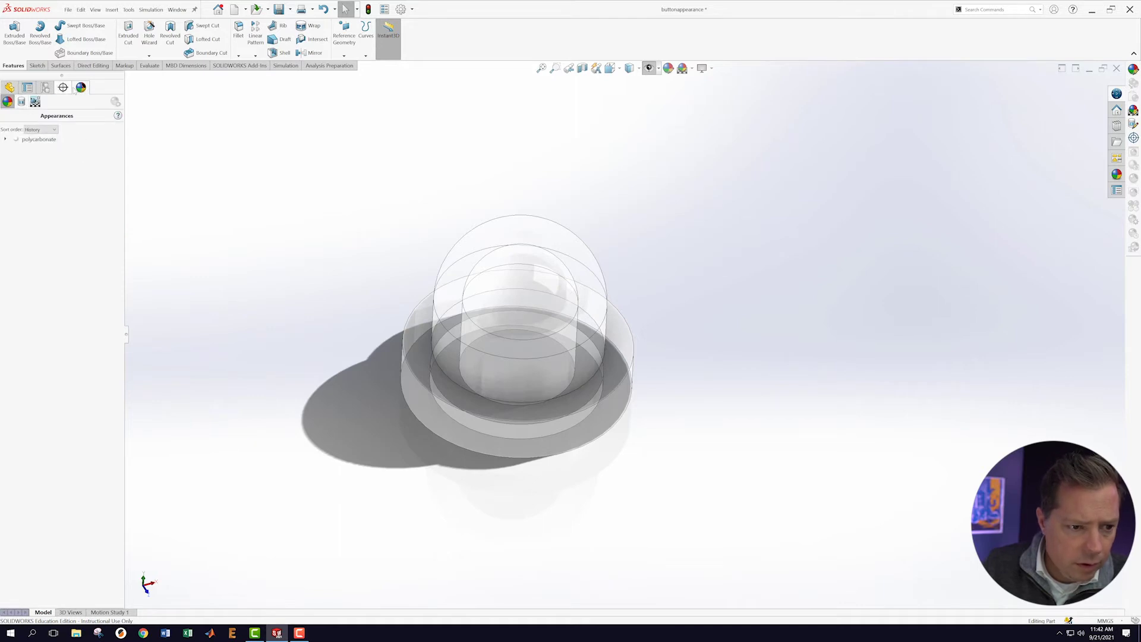
click(35, 102)
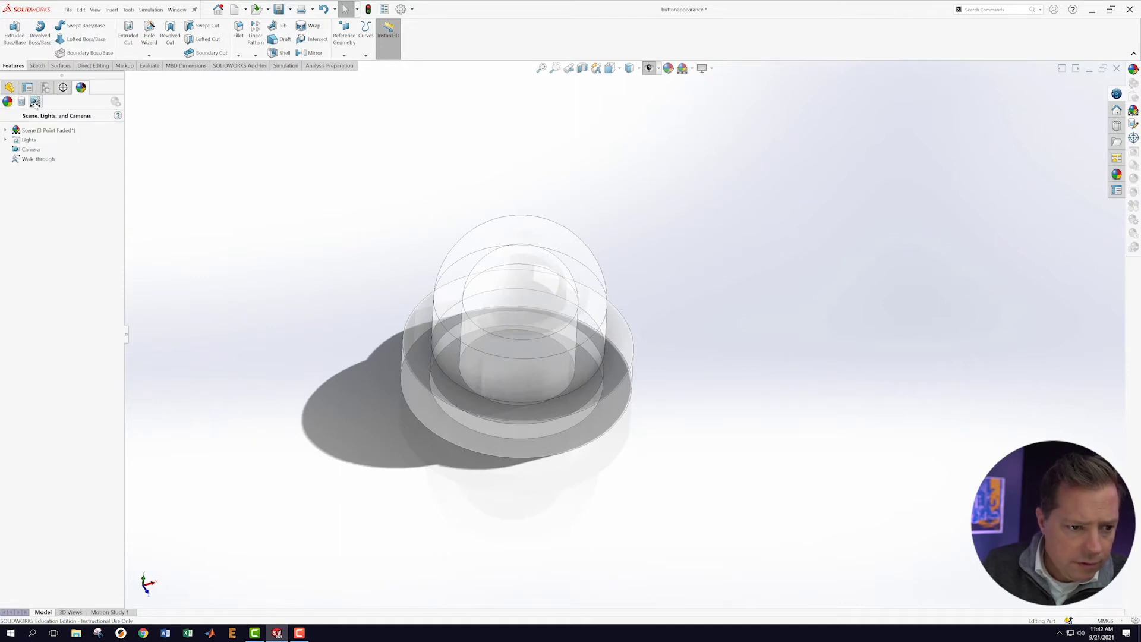
right_click(25, 130)
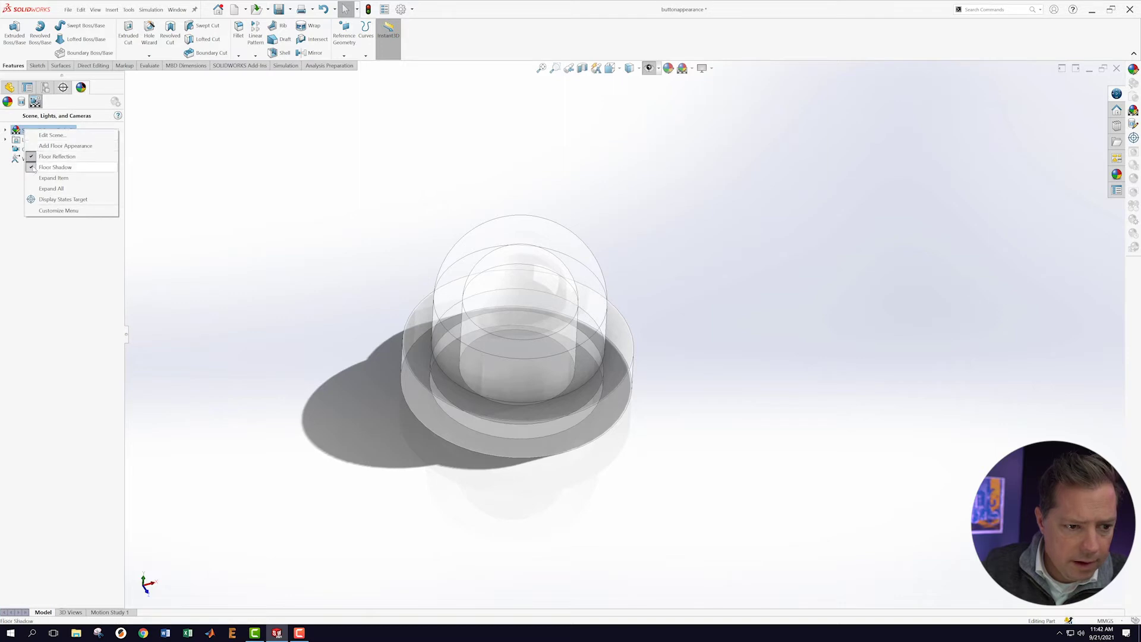
click(32, 167)
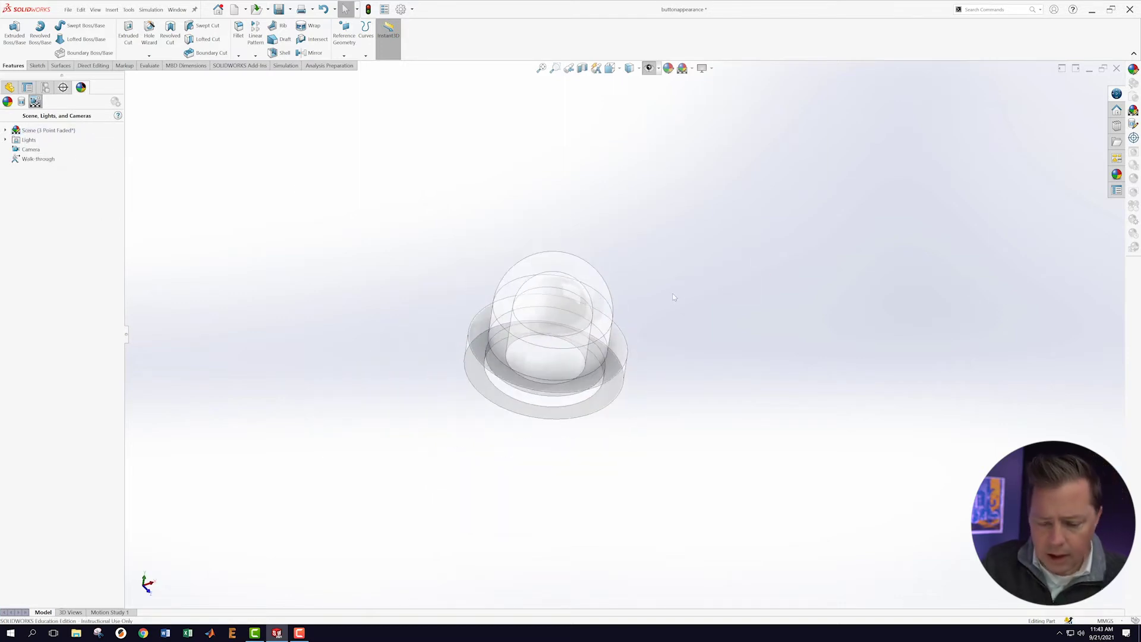
Bring up the Appearances, Scenes, and Decals task pane
scroll(666, 296, down, 2)
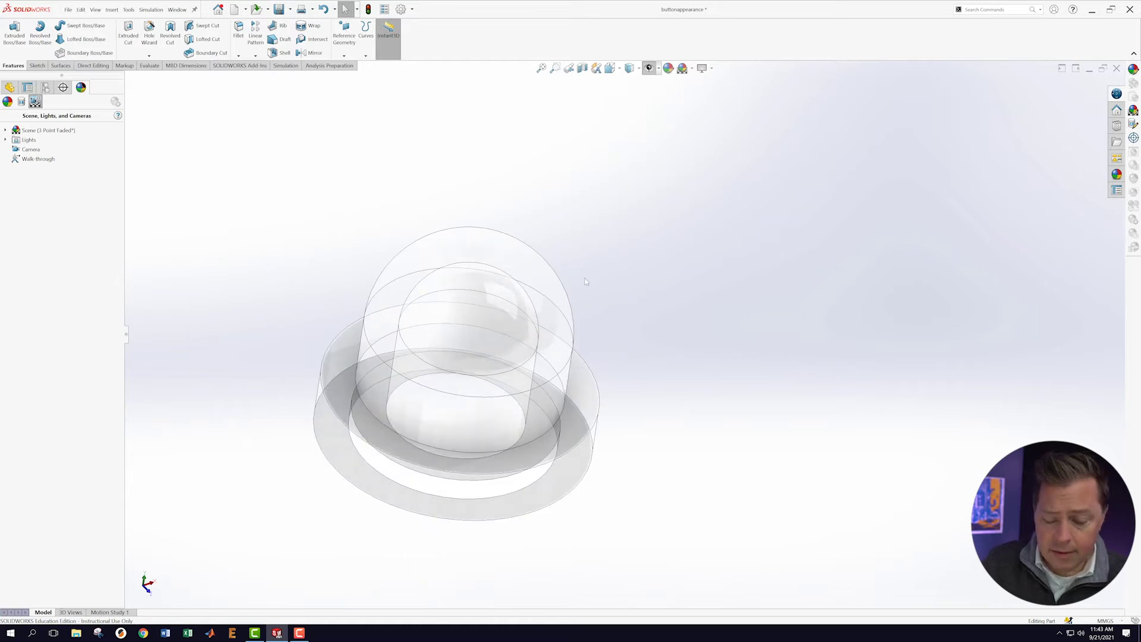
mouse_move(619, 294)
middle_down()
mouse_move(606, 239)
mouse_move(634, 237)
mouse_move(630, 288)
middle_up()
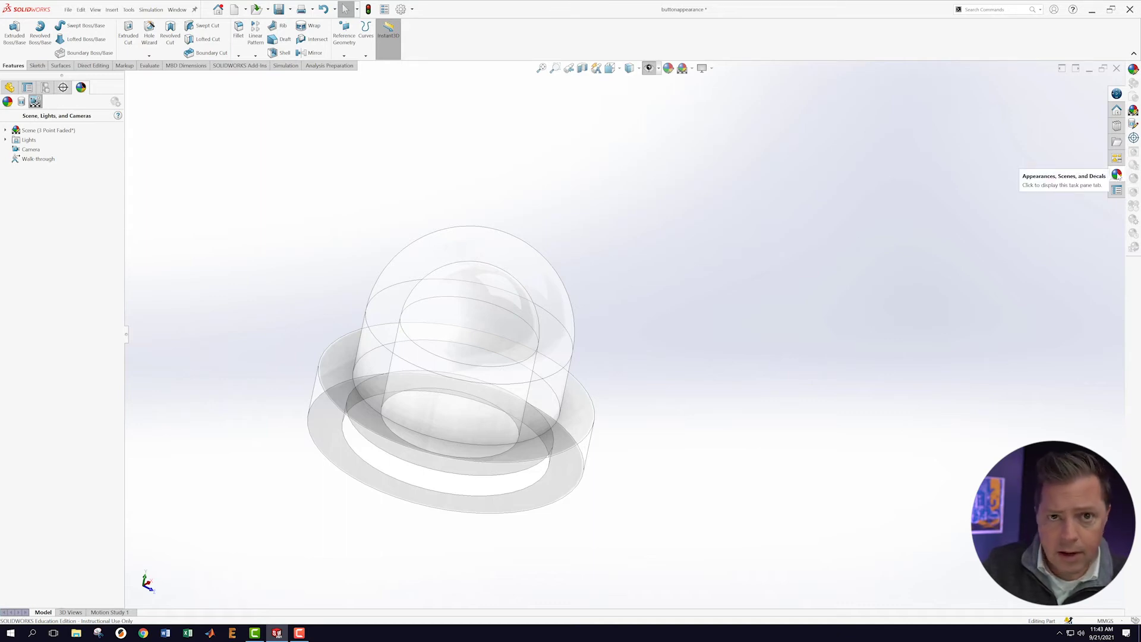
click(1117, 174)
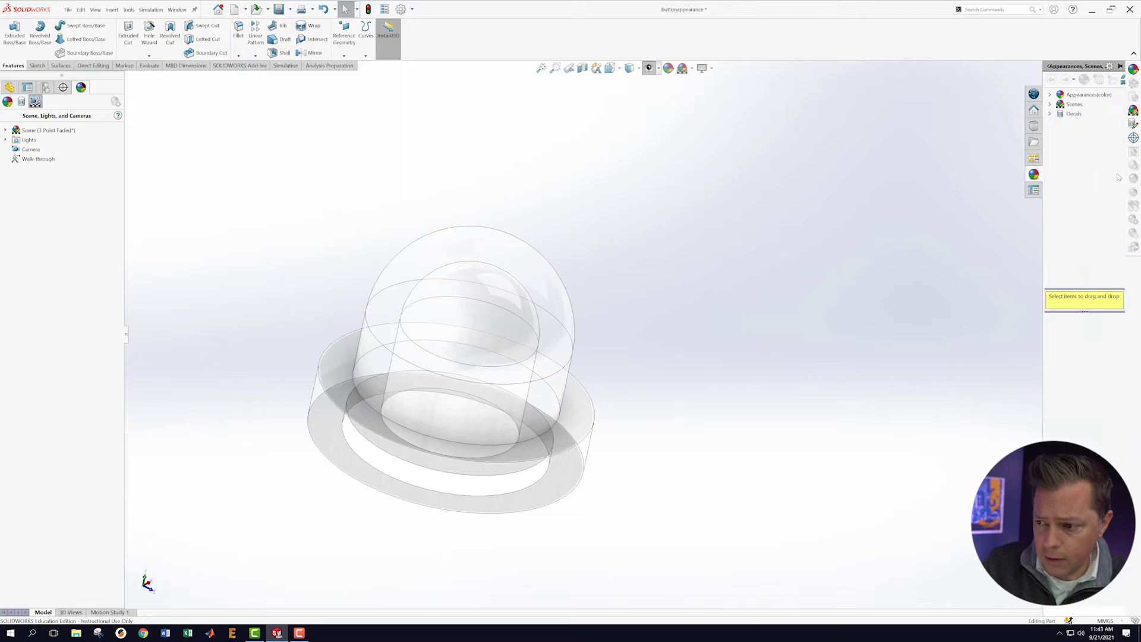
Apply the Plastic > Textured PW-MT11010 appearance to the whole button part
click(1050, 95)
click(1060, 105)
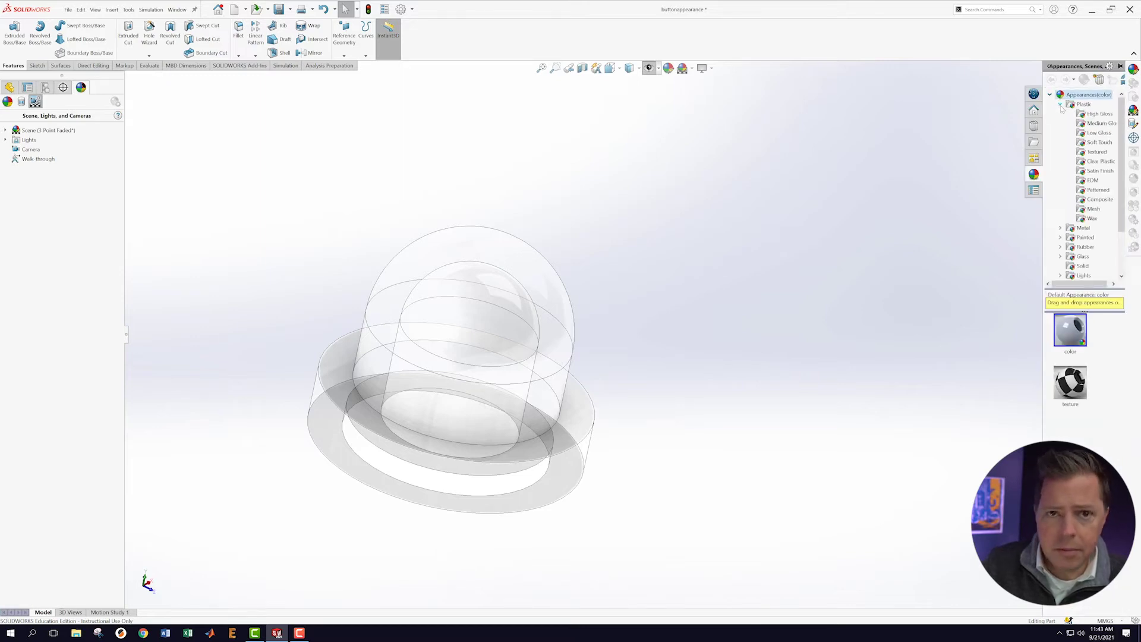
click(1095, 152)
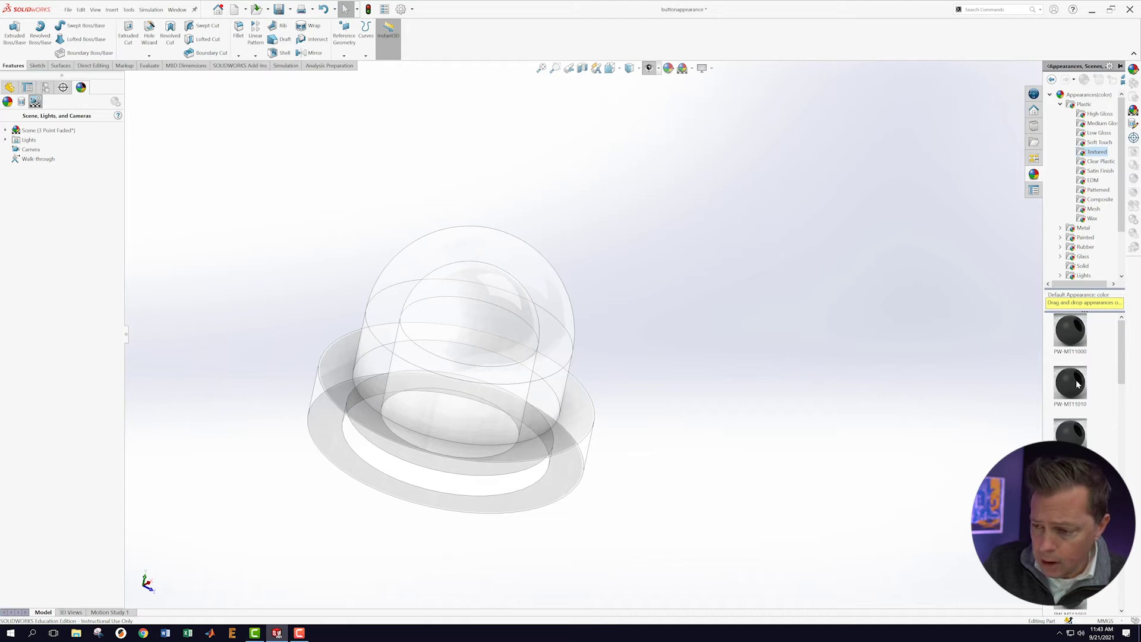
drag(1077, 382, 468, 249)
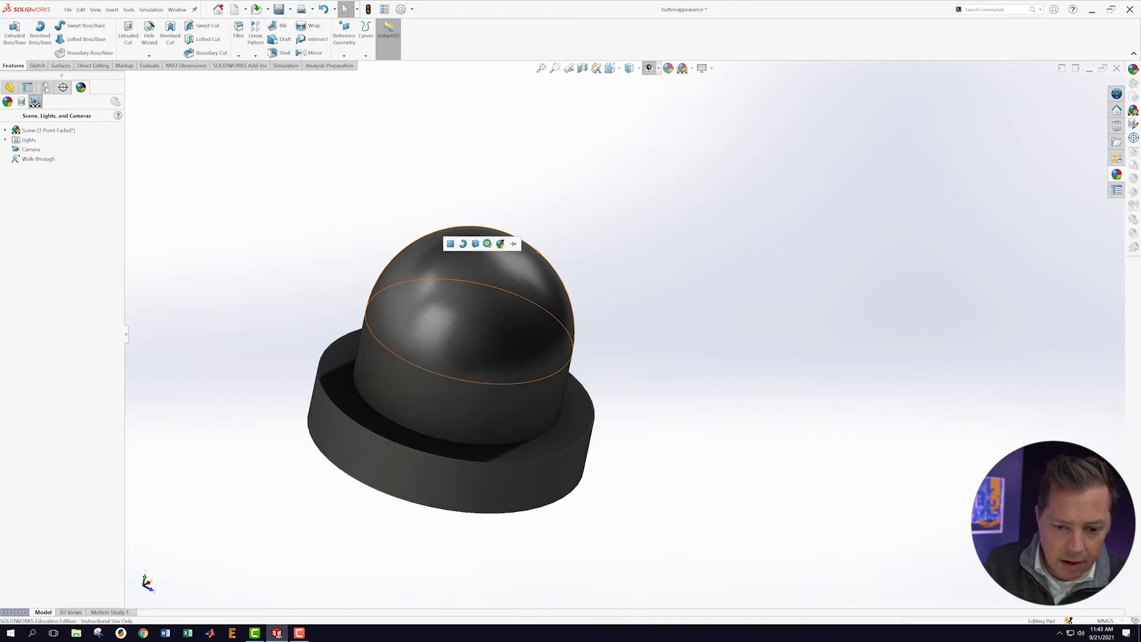
click(487, 245)
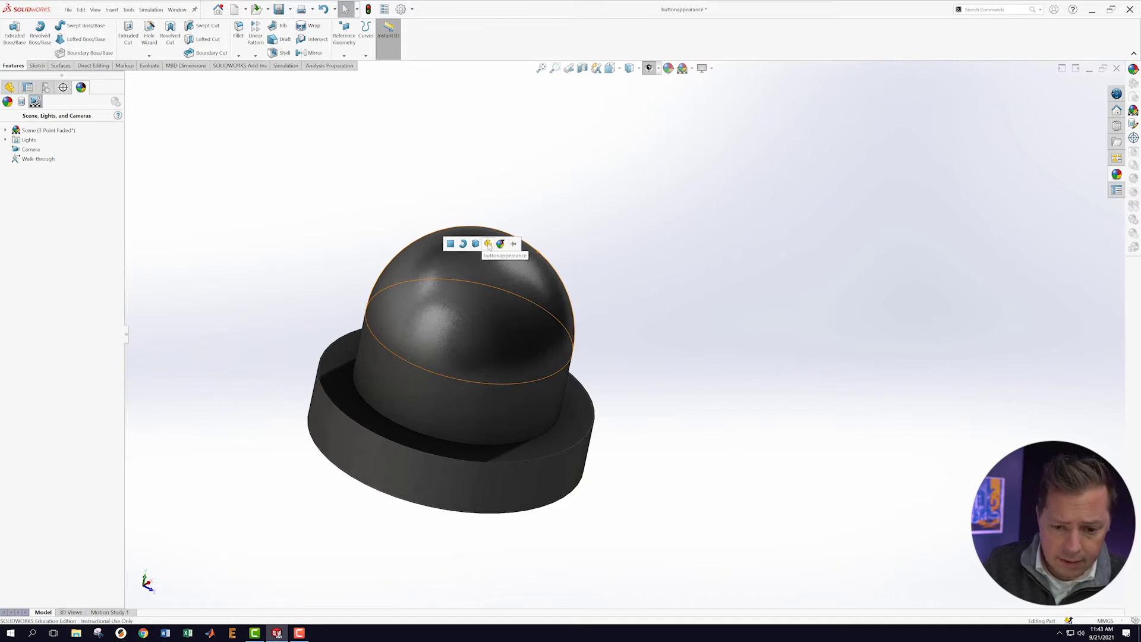
scroll(732, 325, up, 2)
middle_drag(732, 325, 347, 273)
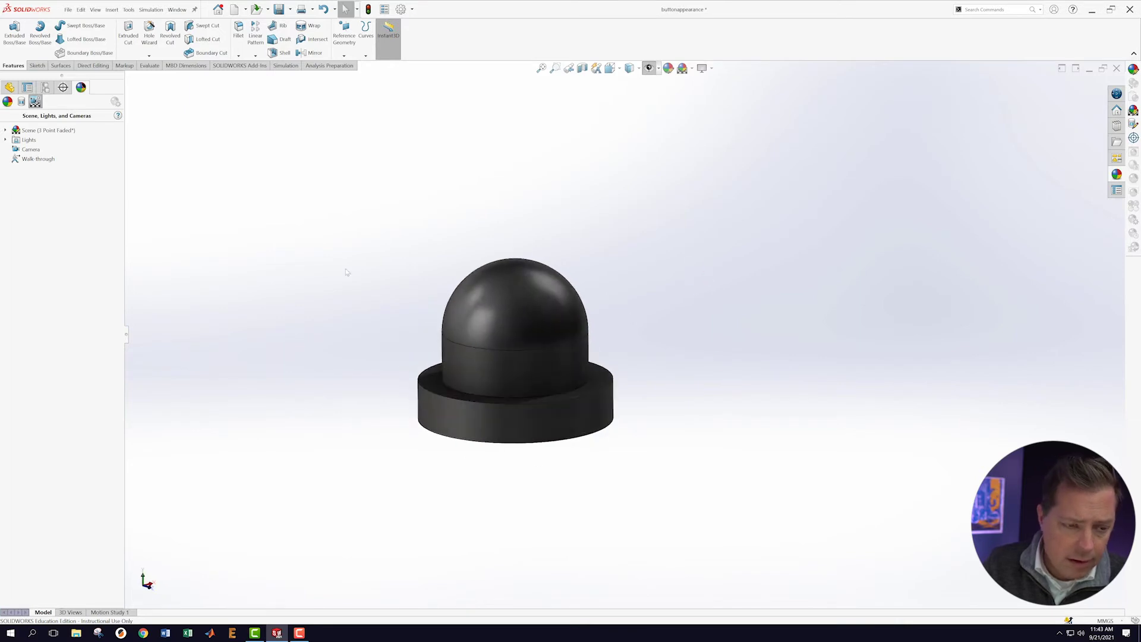
click(10, 87)
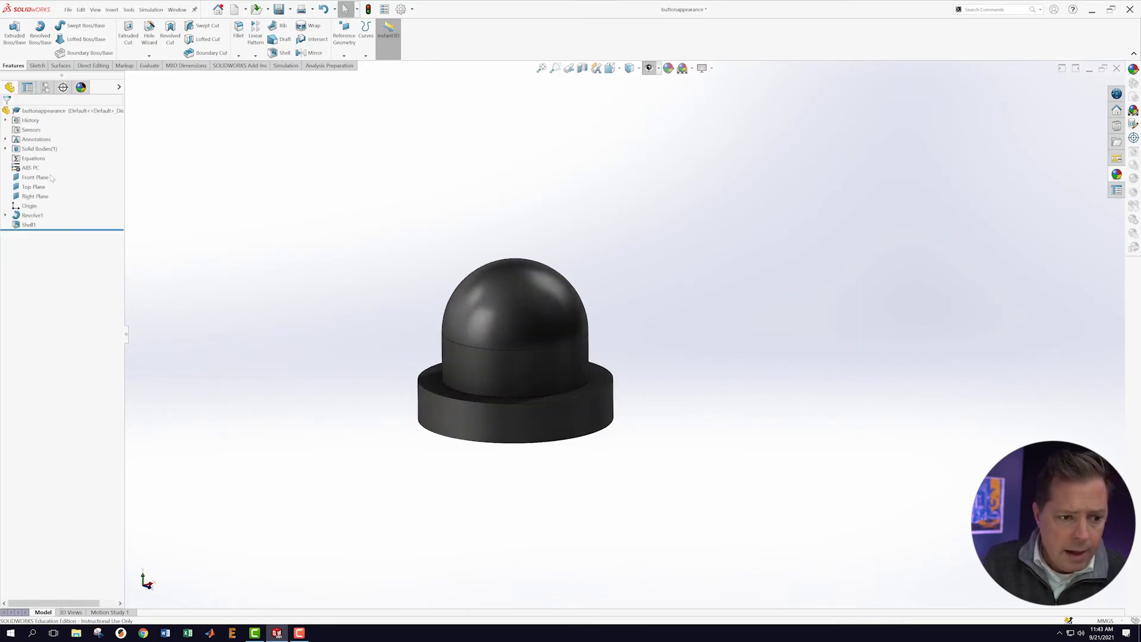
middle_drag(737, 314, 703, 382)
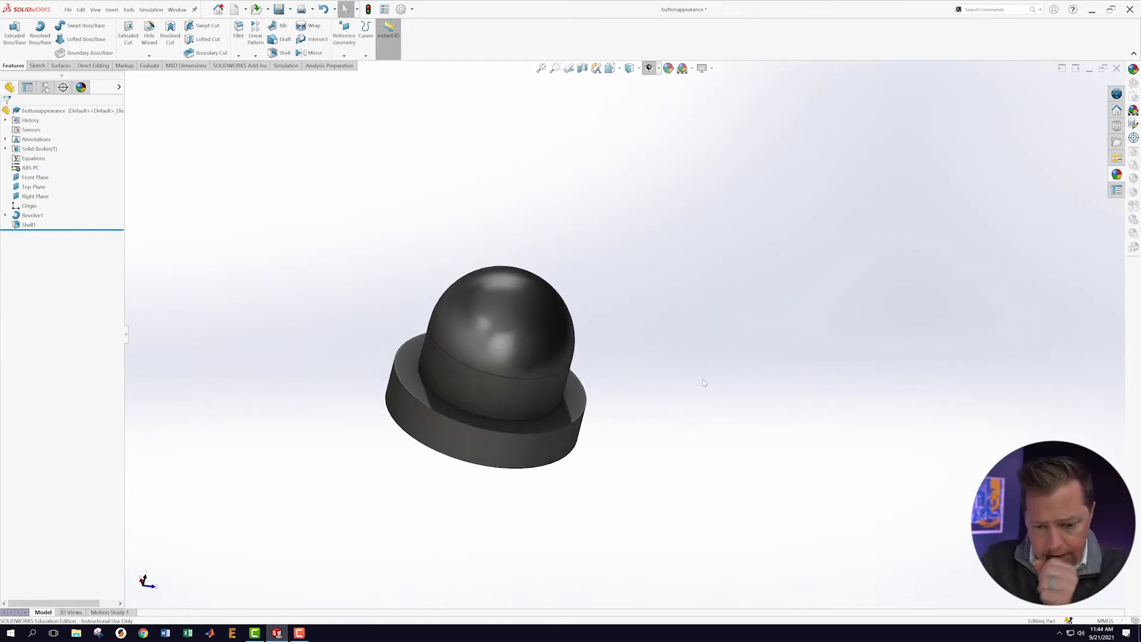
middle_drag(651, 344, 611, 348)
scroll(552, 348, up, 2)
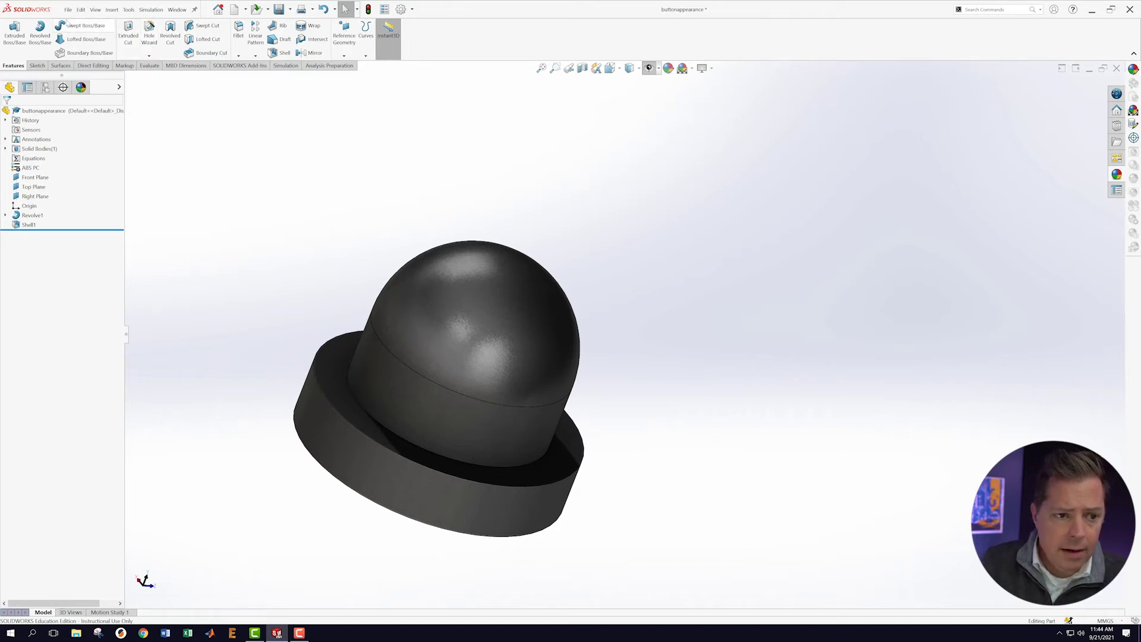
Insert an auto-created design table through Insert > Tables > Design Table
click(110, 11)
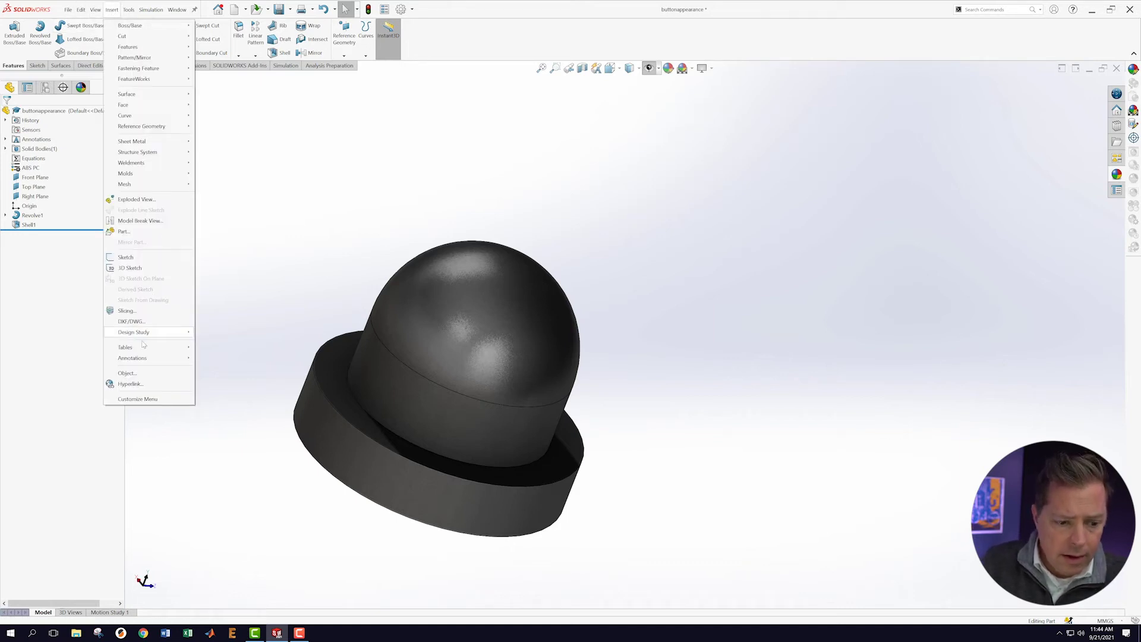
mouse_move(139, 351)
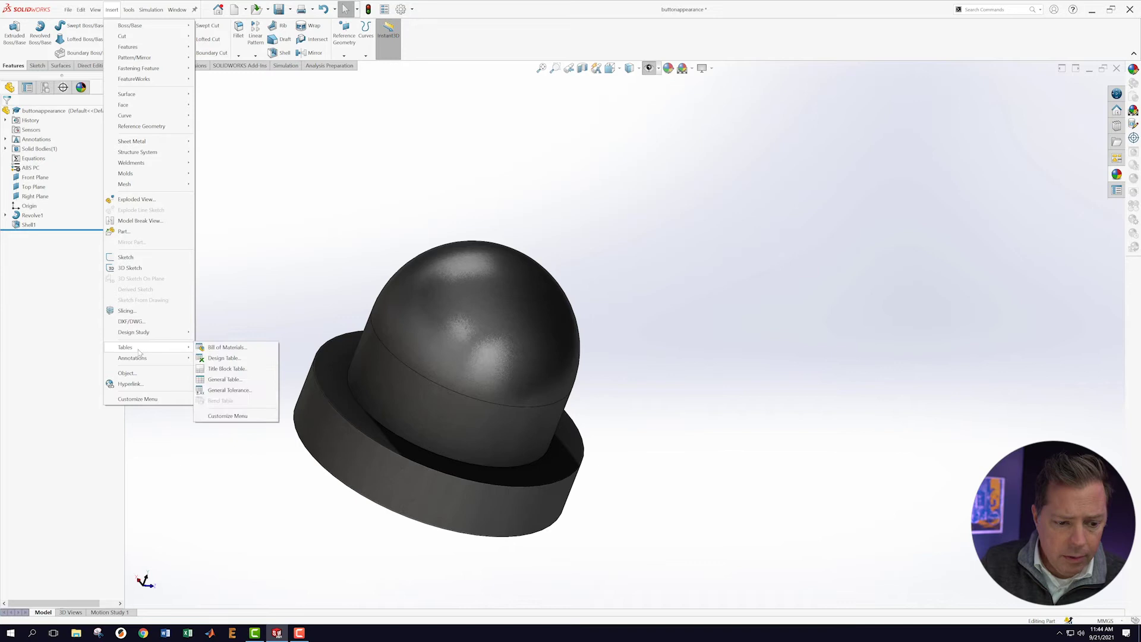
click(220, 359)
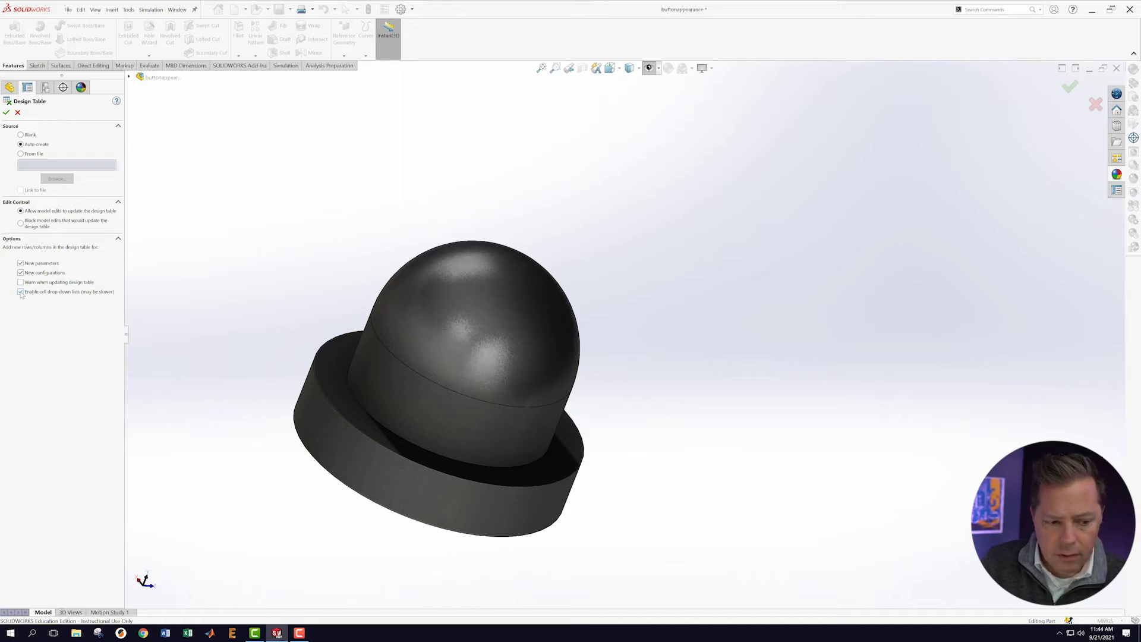
click(6, 113)
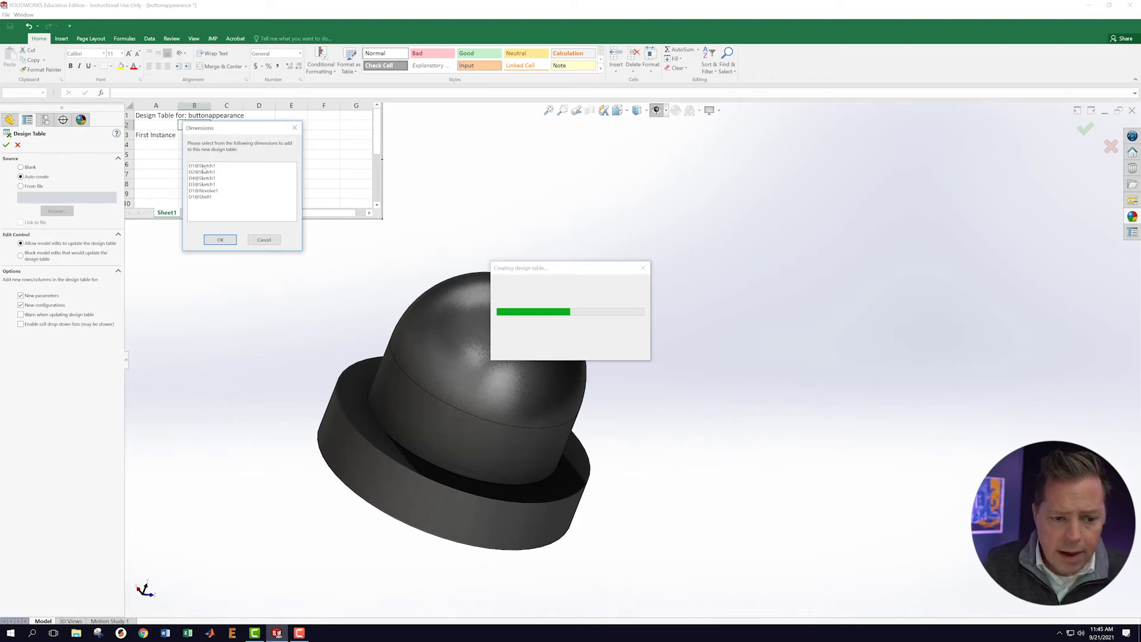
Add all six part dimensions to the new design table
click(204, 169)
shift+click(204, 202)
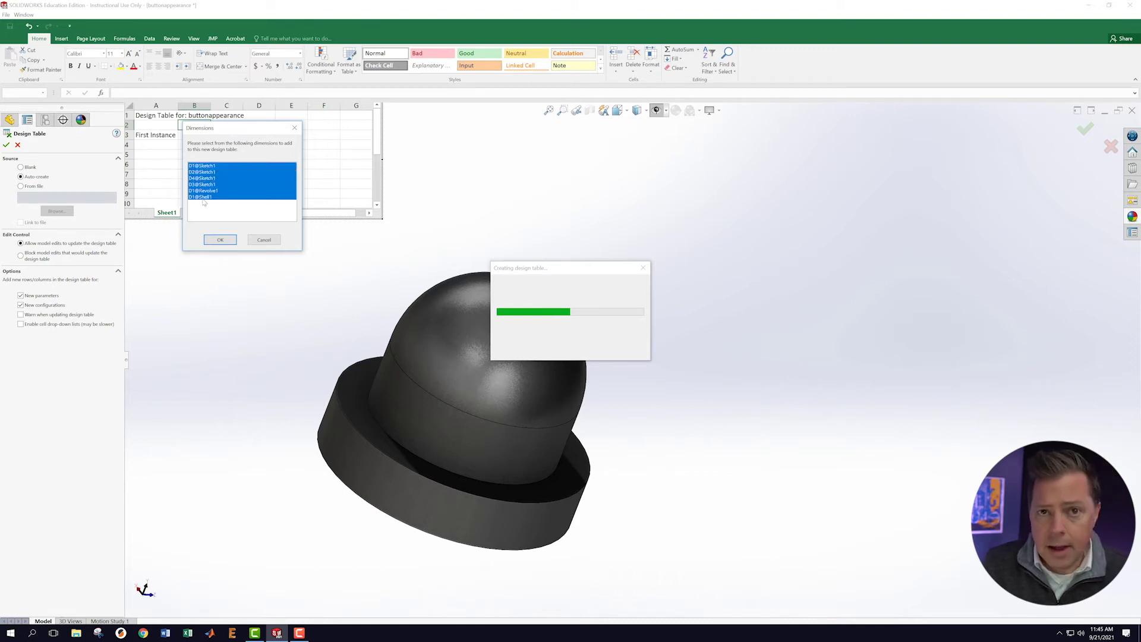
click(220, 240)
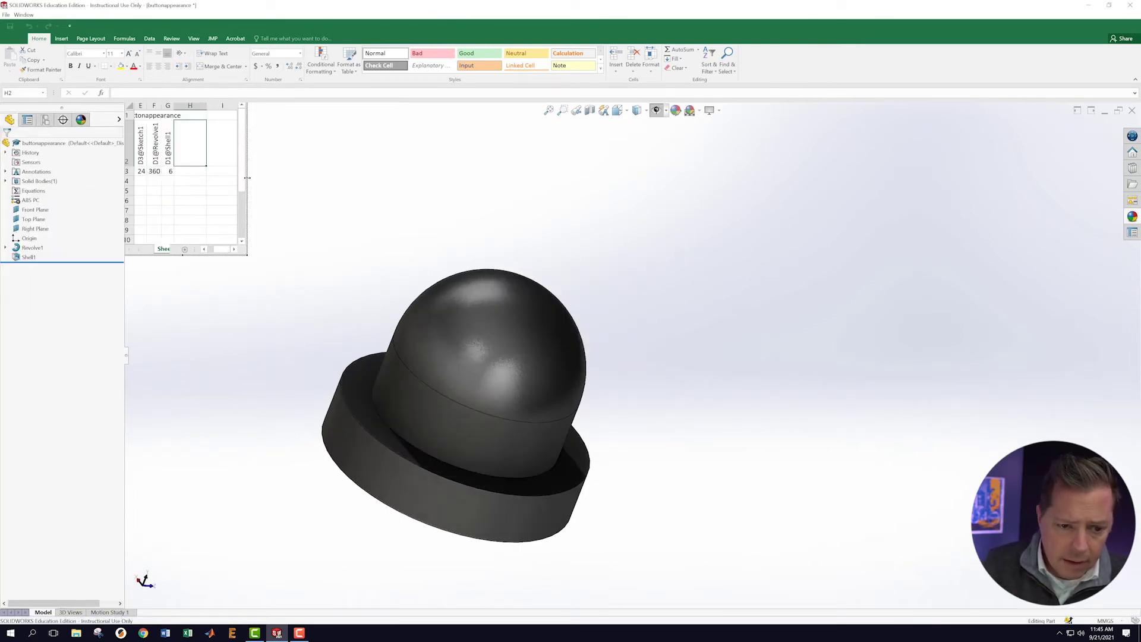
Widen the table, check the Default row (D1@Sketch1 = 40), then close it
drag(247, 177, 568, 173)
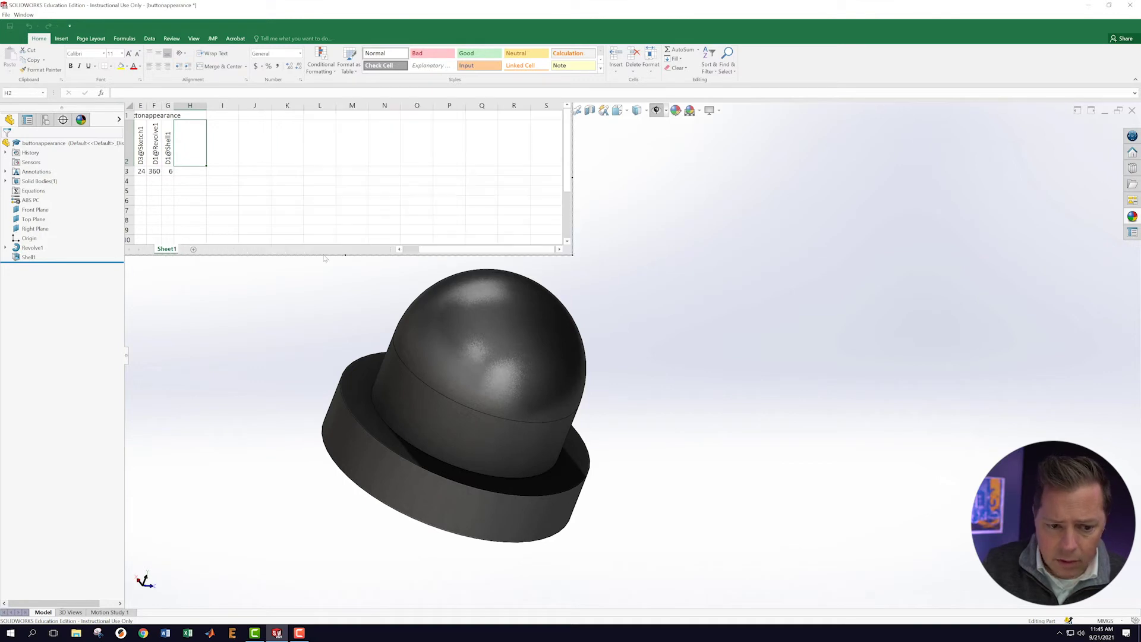
drag(439, 249, 419, 249)
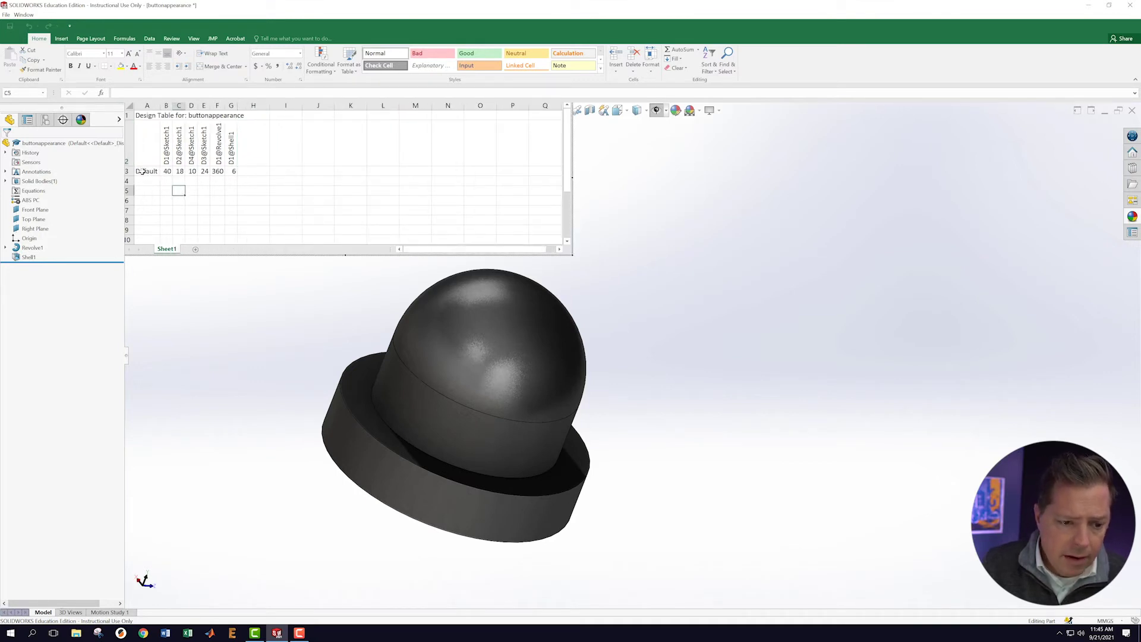
click(142, 171)
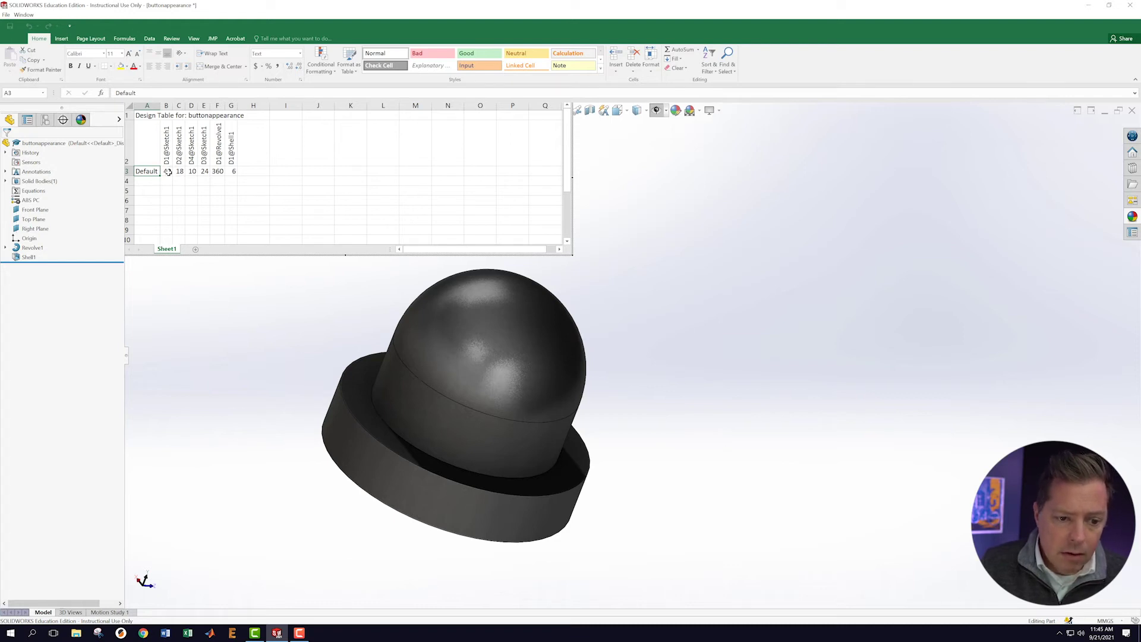
click(168, 171)
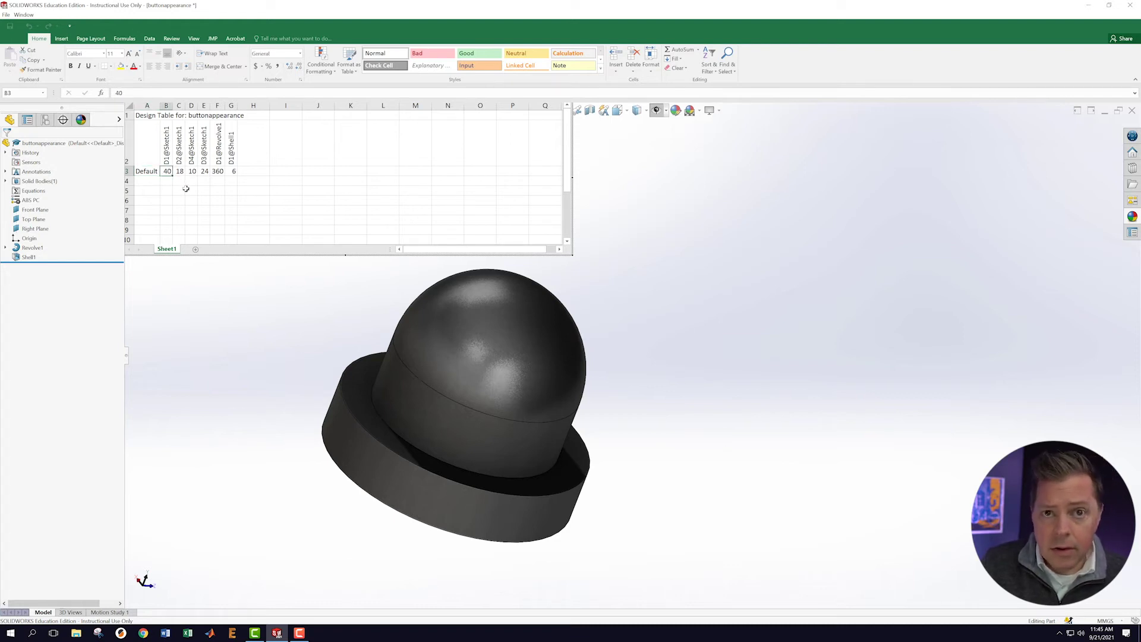
click(180, 189)
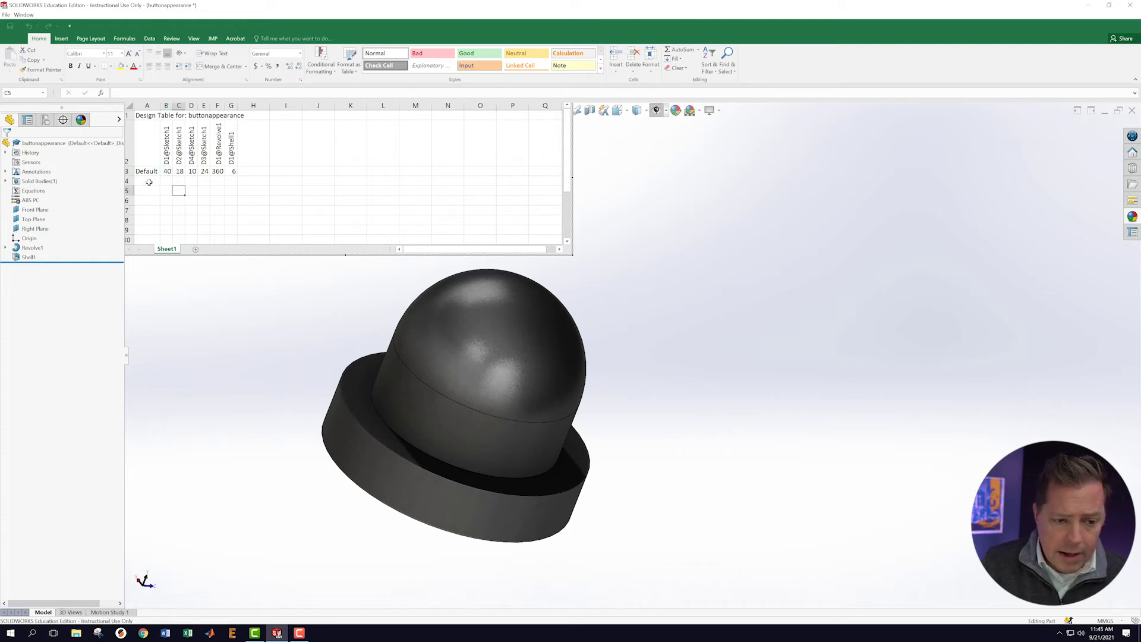
click(150, 181)
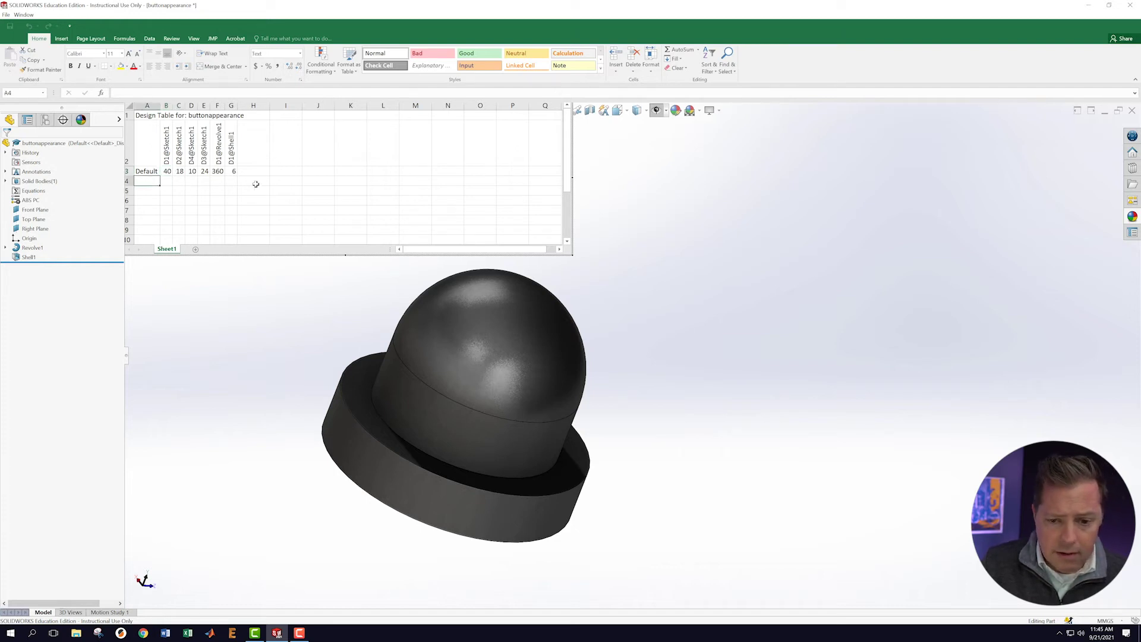
click(126, 327)
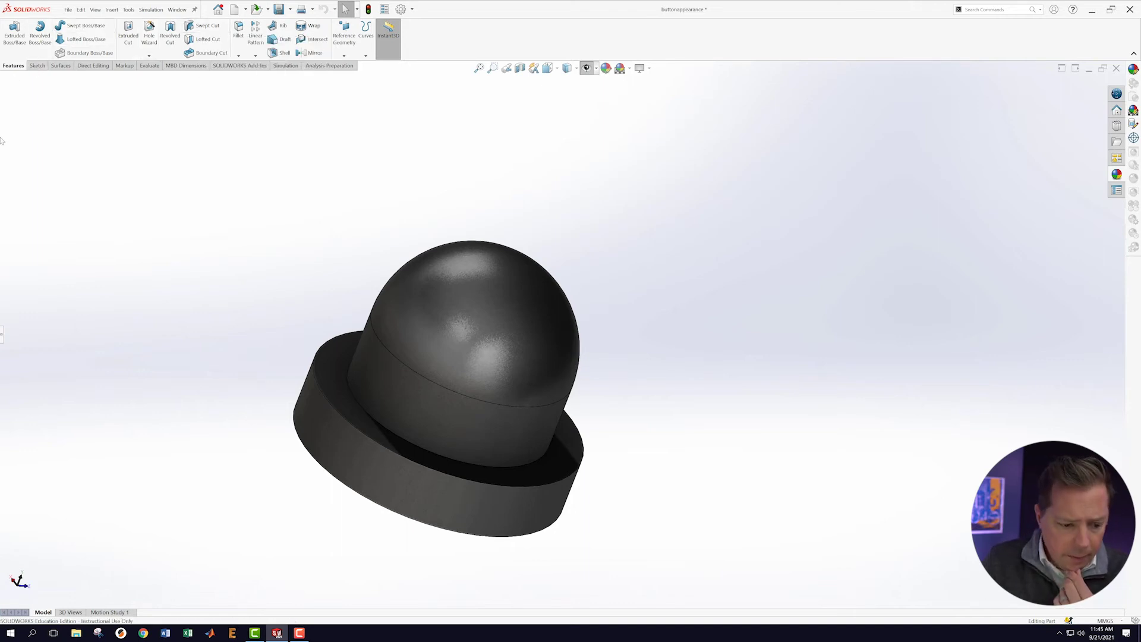
Reset the workspace to the Default layout and expand the feature tree
click(95, 10)
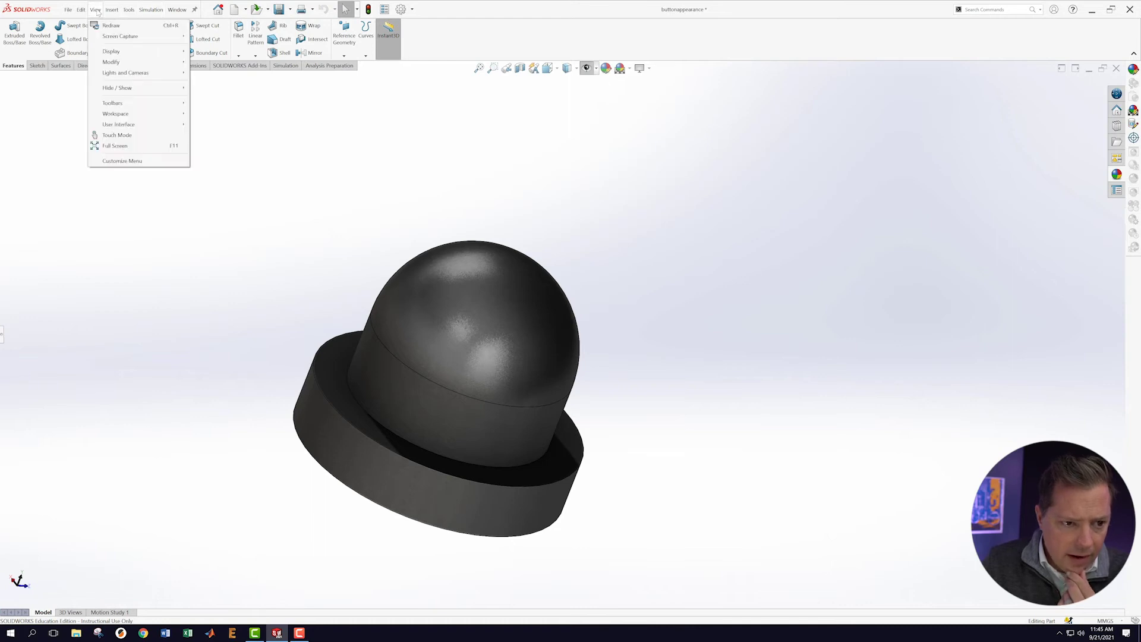
mouse_move(119, 114)
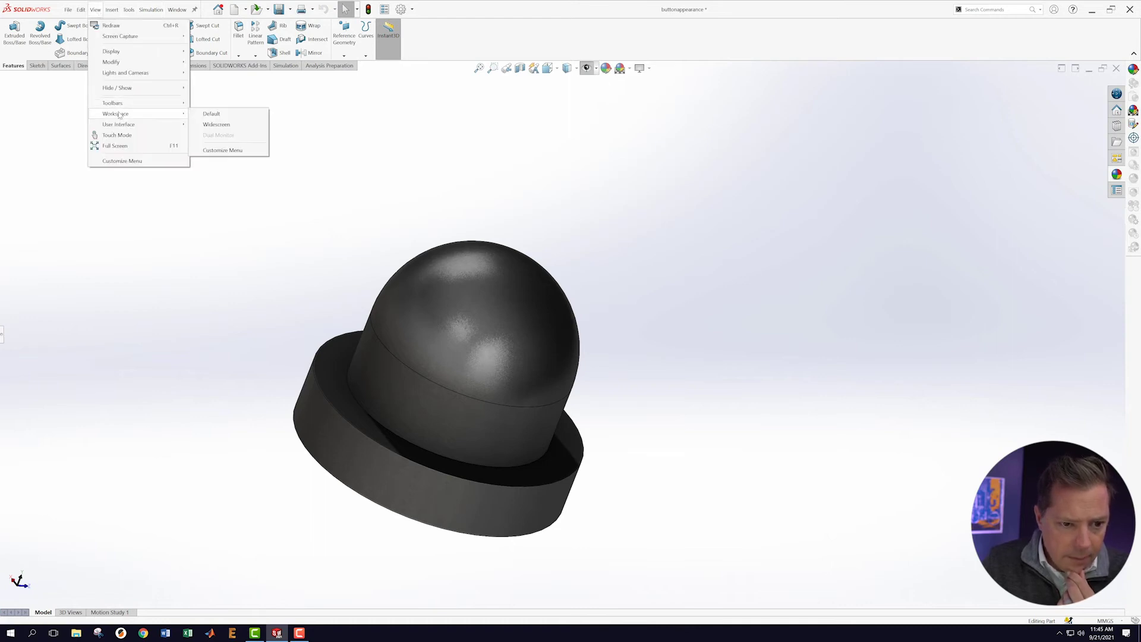
click(218, 114)
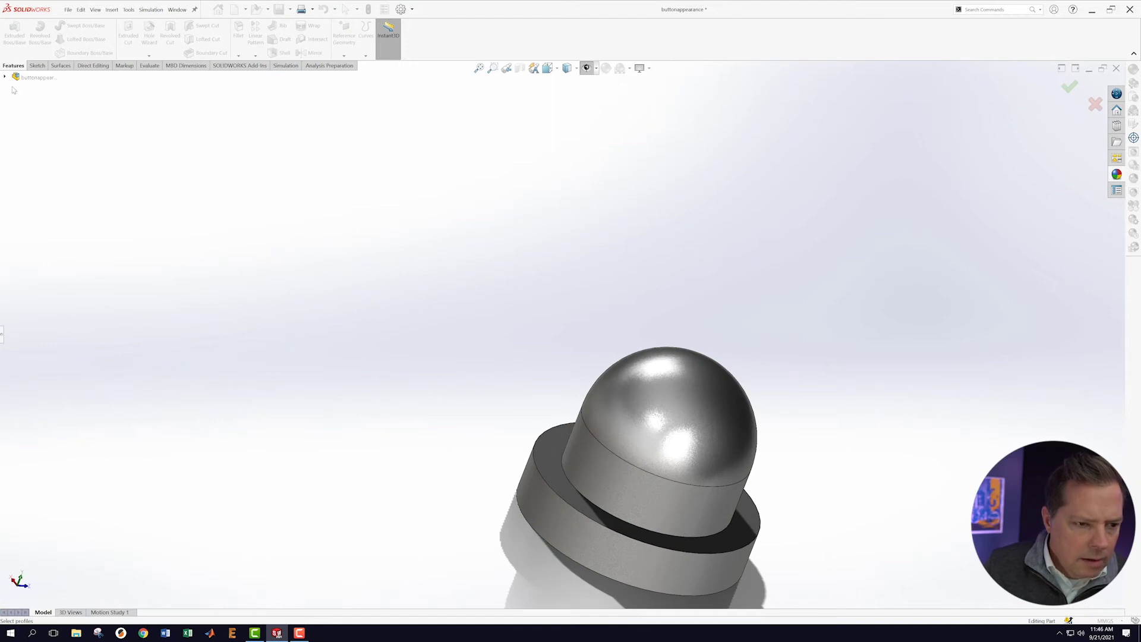
click(4, 78)
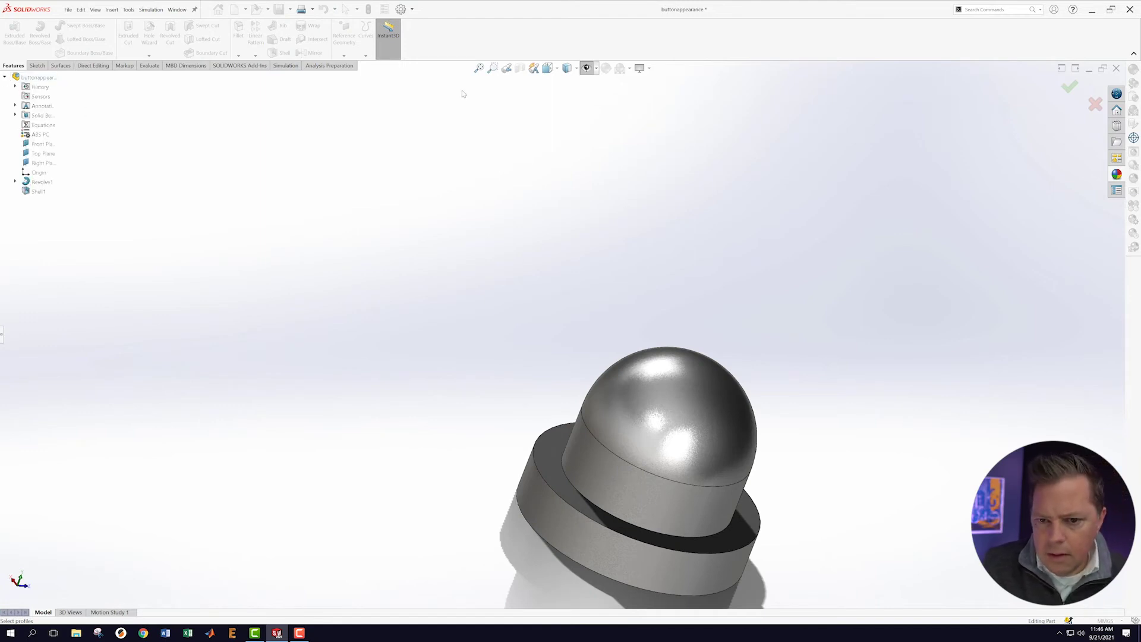
Restore the part window, tile it vertically, and resize it from the left edge
click(180, 10)
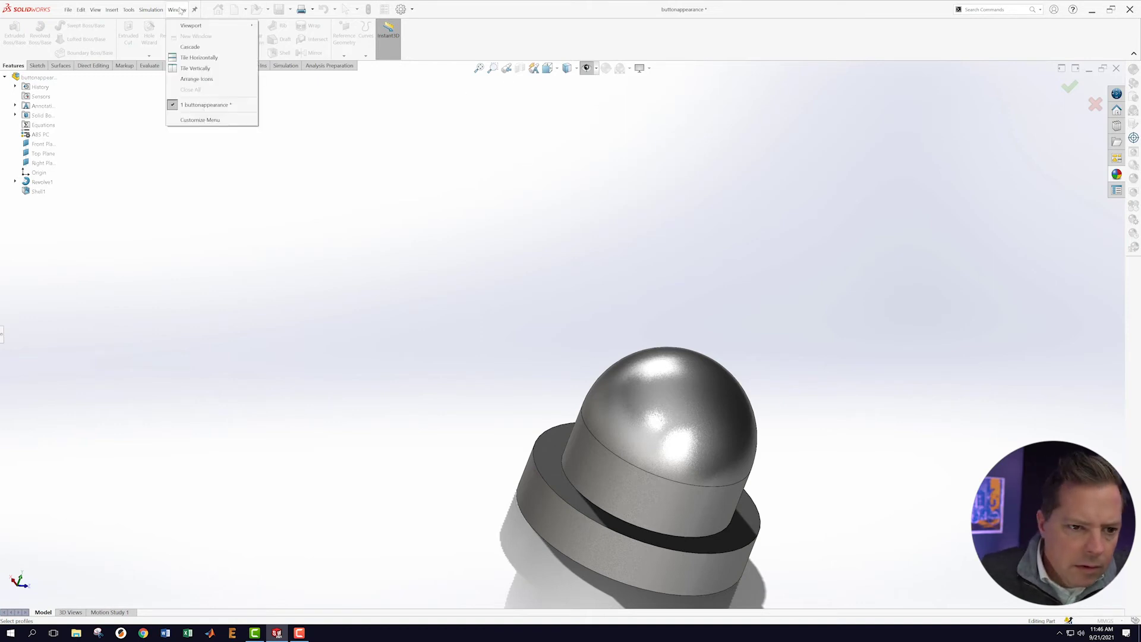
click(190, 57)
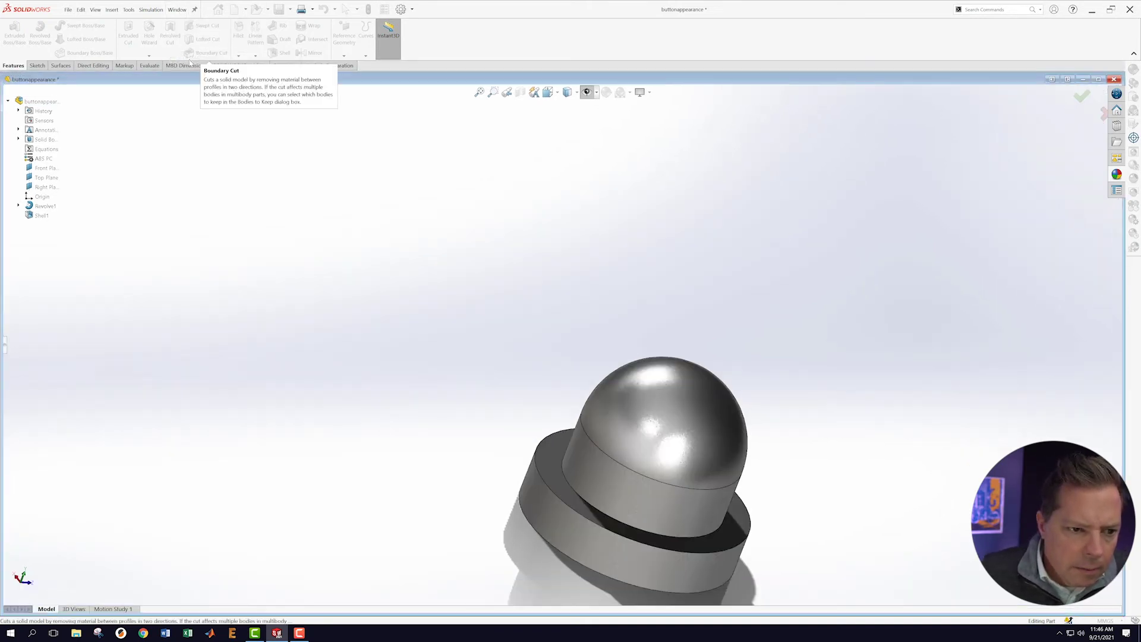
click(177, 10)
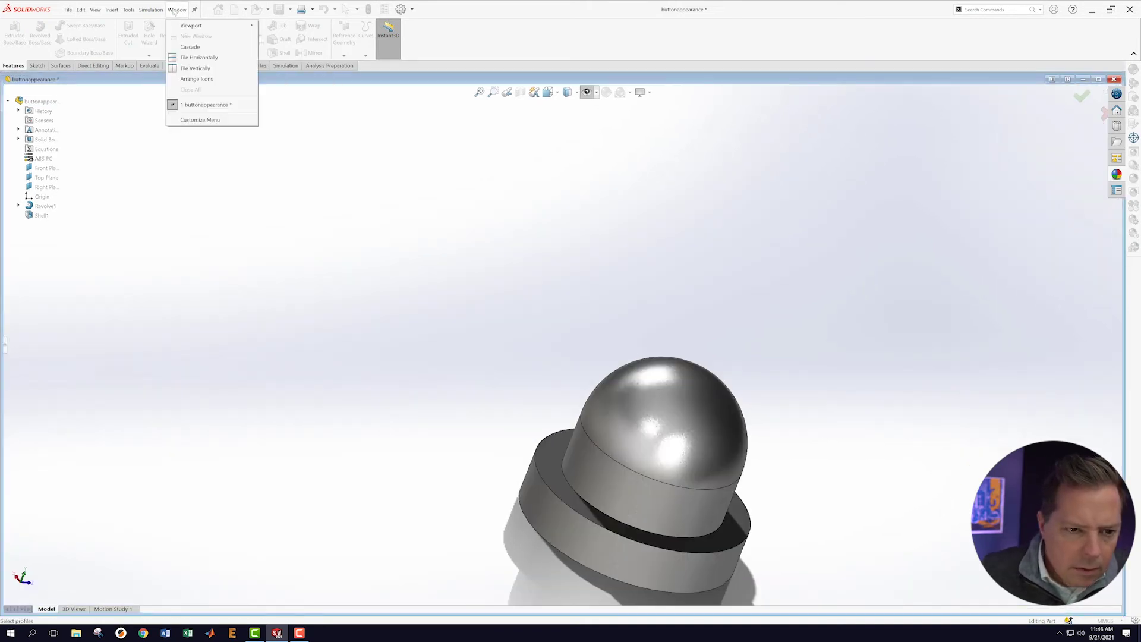
click(186, 69)
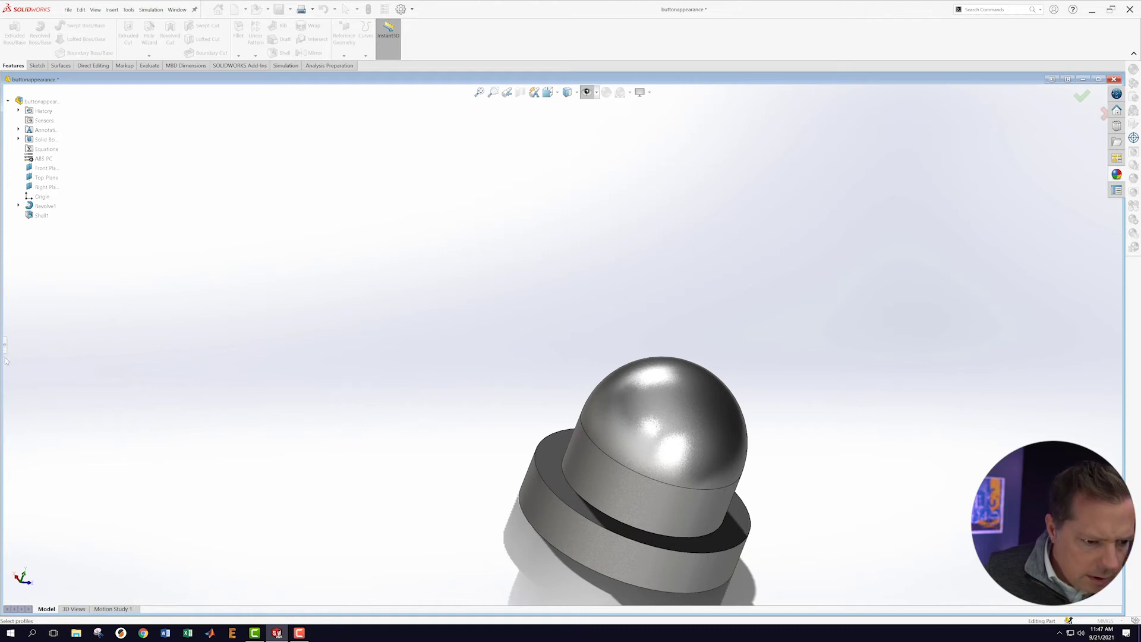
drag(5, 360, 243, 362)
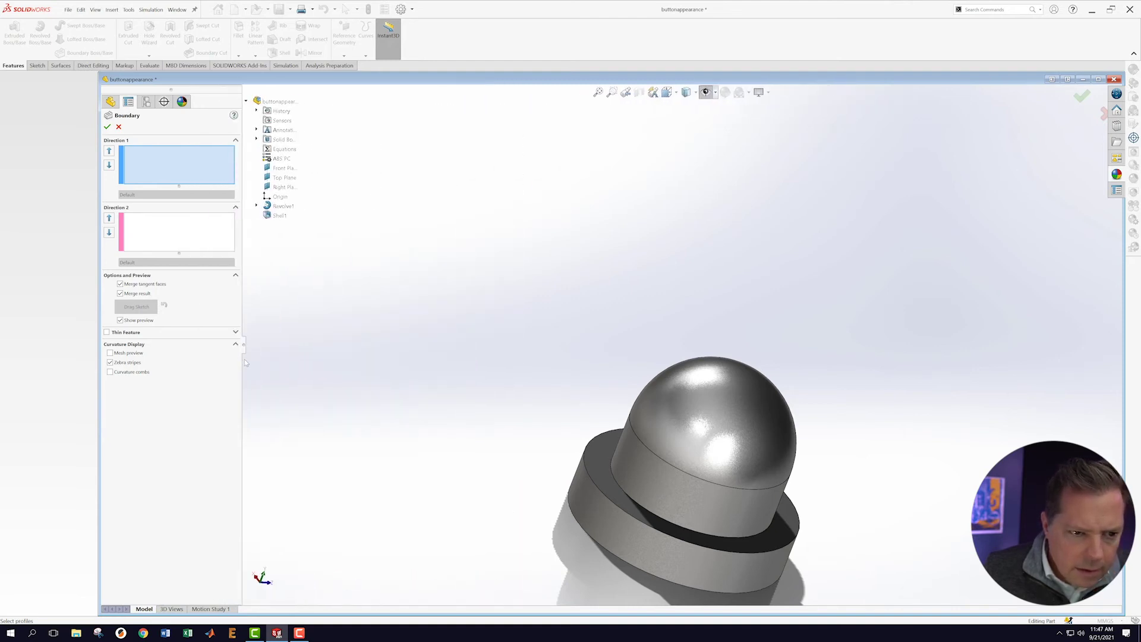
Maximize the part window and cancel the unused Boundary feature
click(1098, 79)
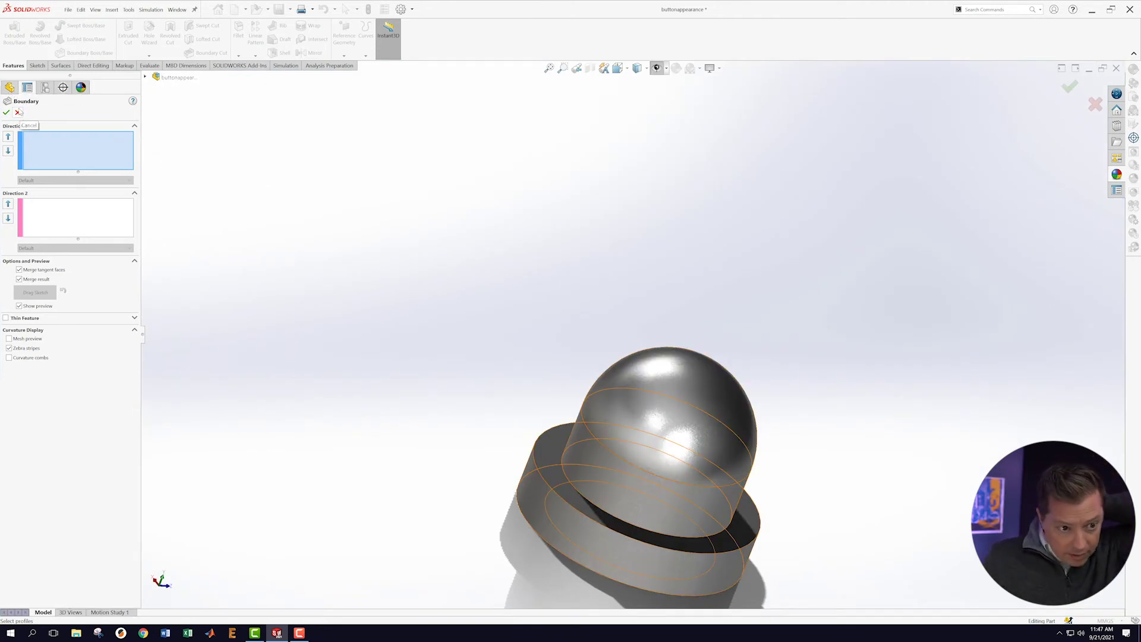
click(17, 113)
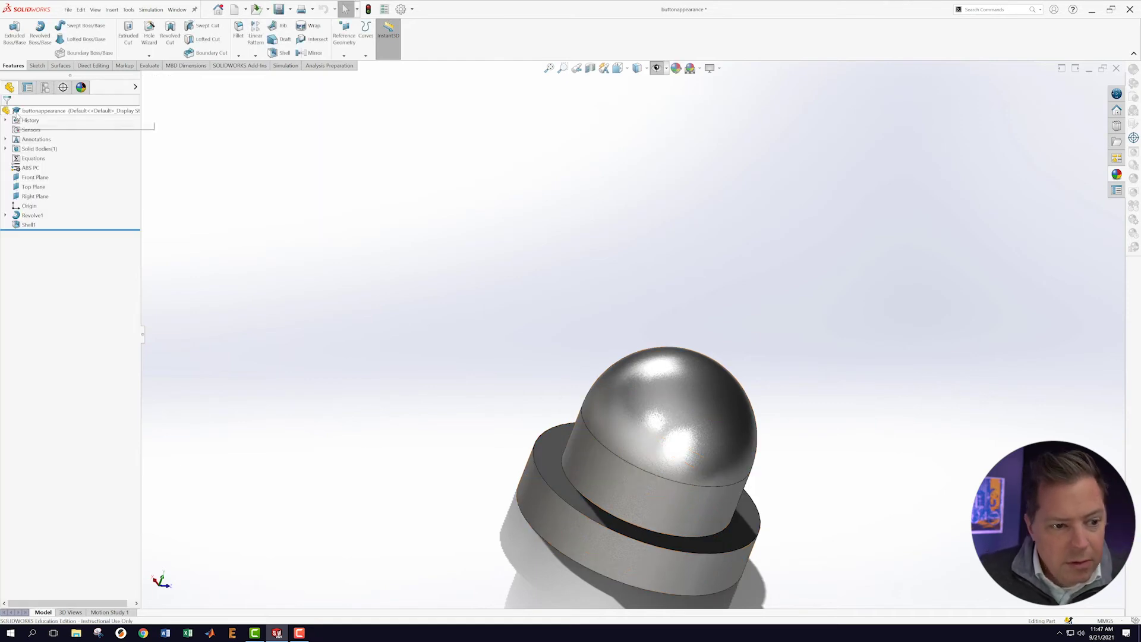
mouse_move(733, 387)
middle_down()
mouse_move(722, 416)
mouse_move(734, 272)
mouse_move(672, 244)
mouse_move(688, 365)
mouse_move(694, 325)
middle_up()
mouse_move(670, 286)
middle_down()
mouse_move(713, 408)
mouse_move(699, 389)
middle_up()
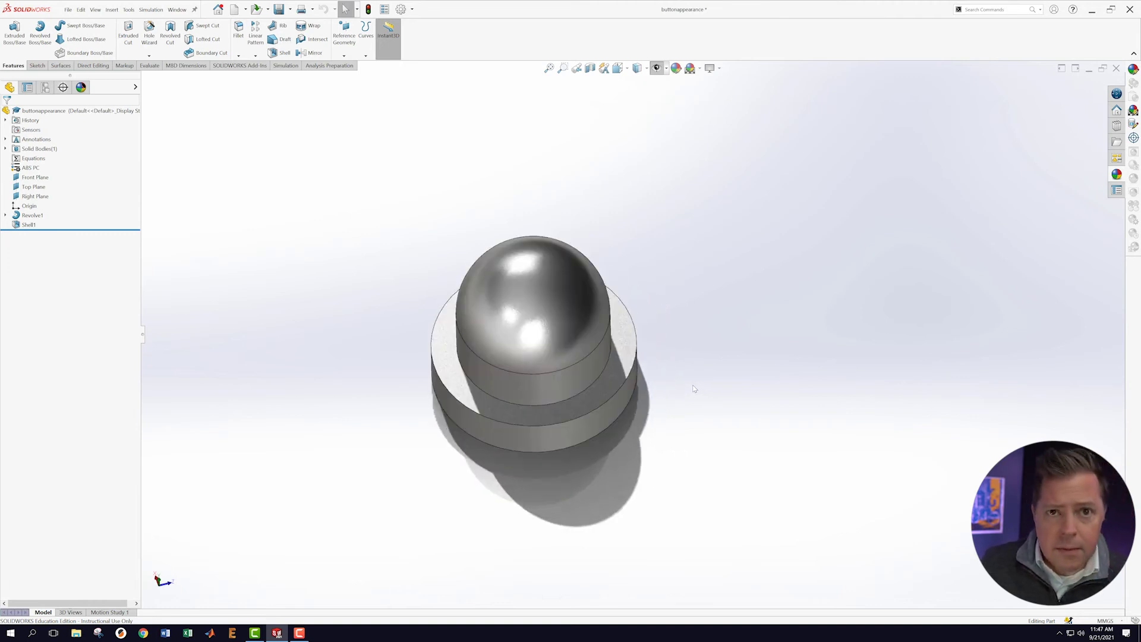
mouse_move(693, 371)
middle_down()
mouse_move(653, 322)
mouse_move(696, 255)
mouse_move(613, 305)
mouse_move(564, 298)
mouse_move(590, 301)
middle_up()
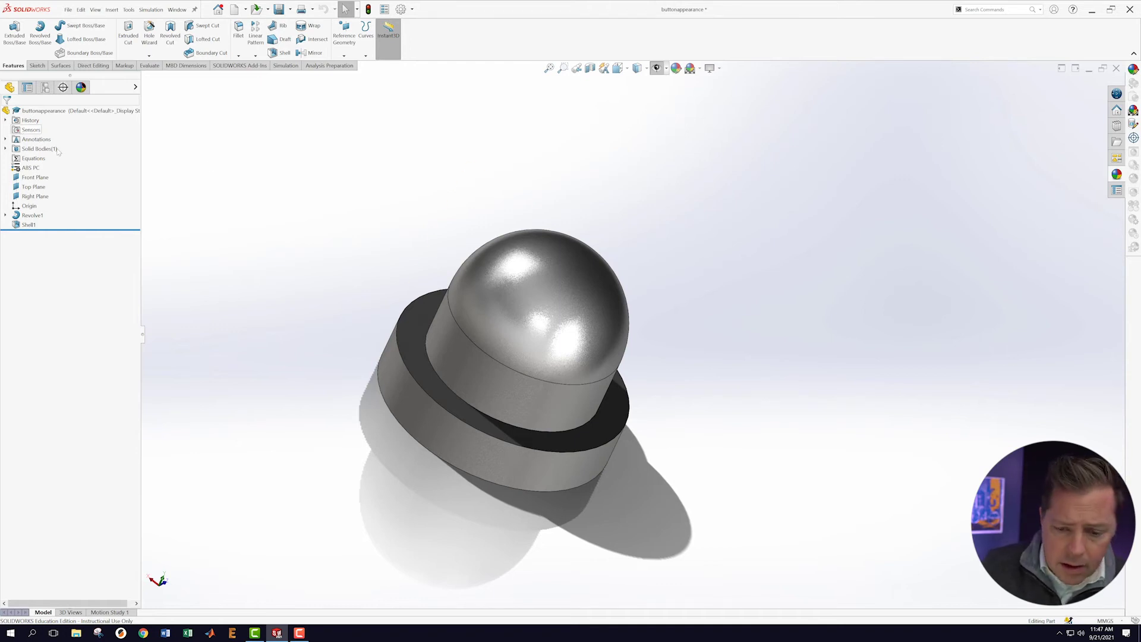
Show the ConfigurationManager with the Tables folder and Default configuration
ctrl+middle_drag(475, 227, 517, 256)
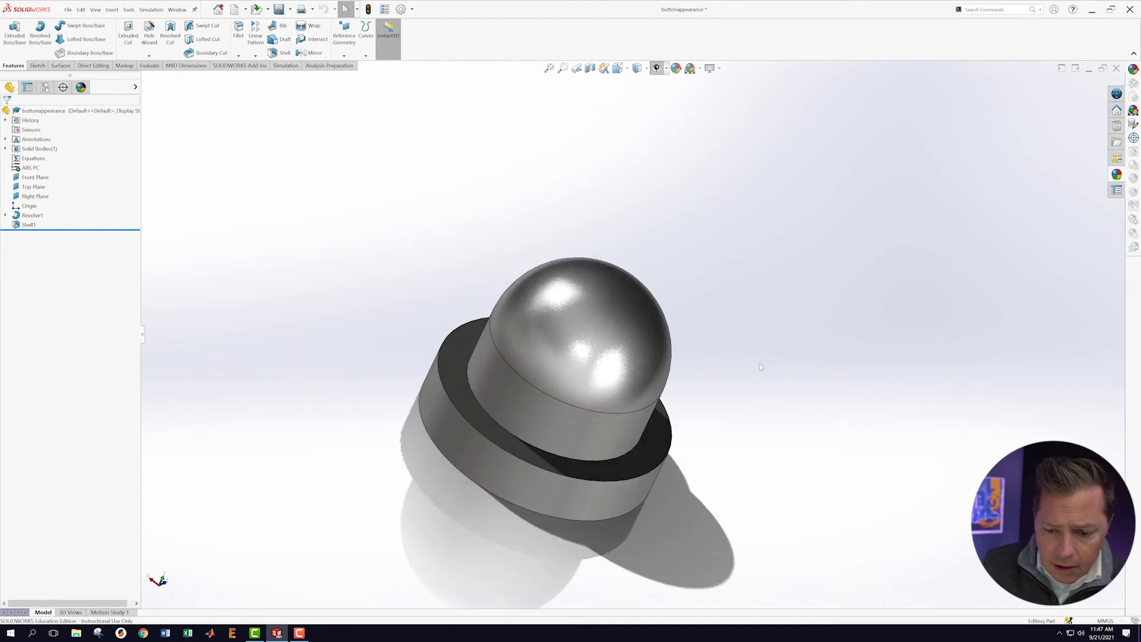
ctrl+middle_drag(760, 367, 733, 358)
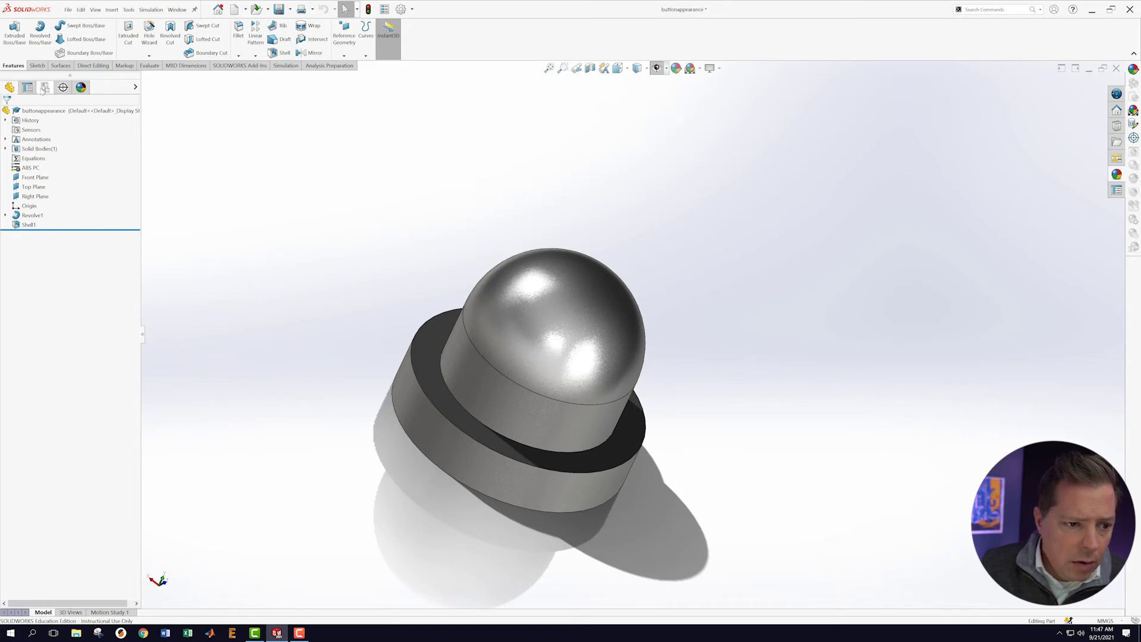
click(45, 88)
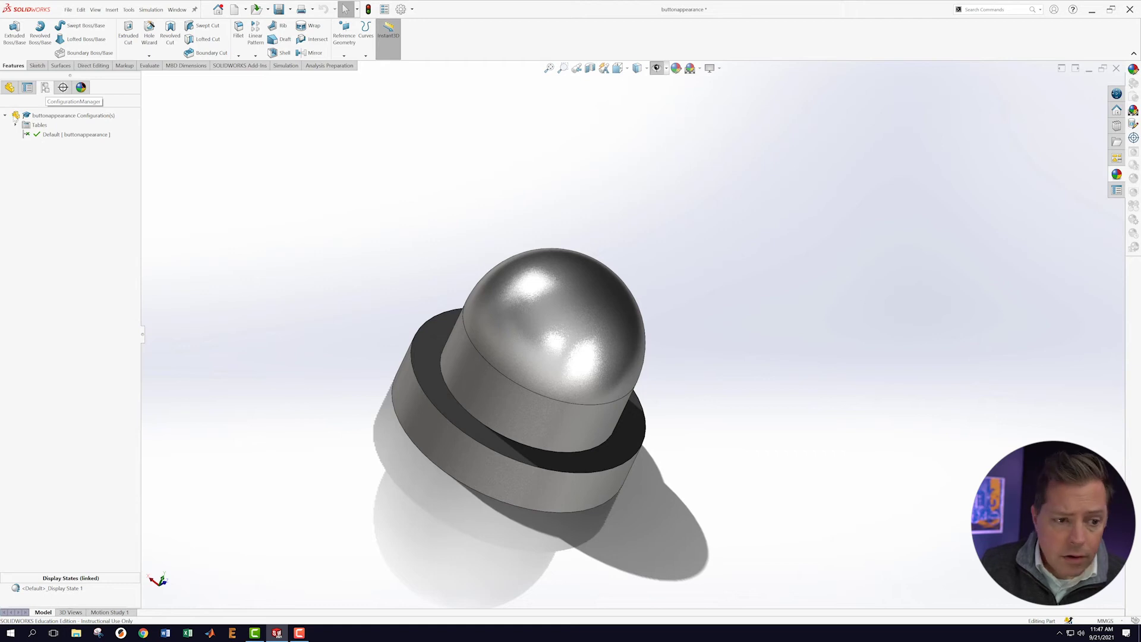
Edit the design table and add a $COLOR column, Default value 1842204
click(15, 125)
right_click(55, 135)
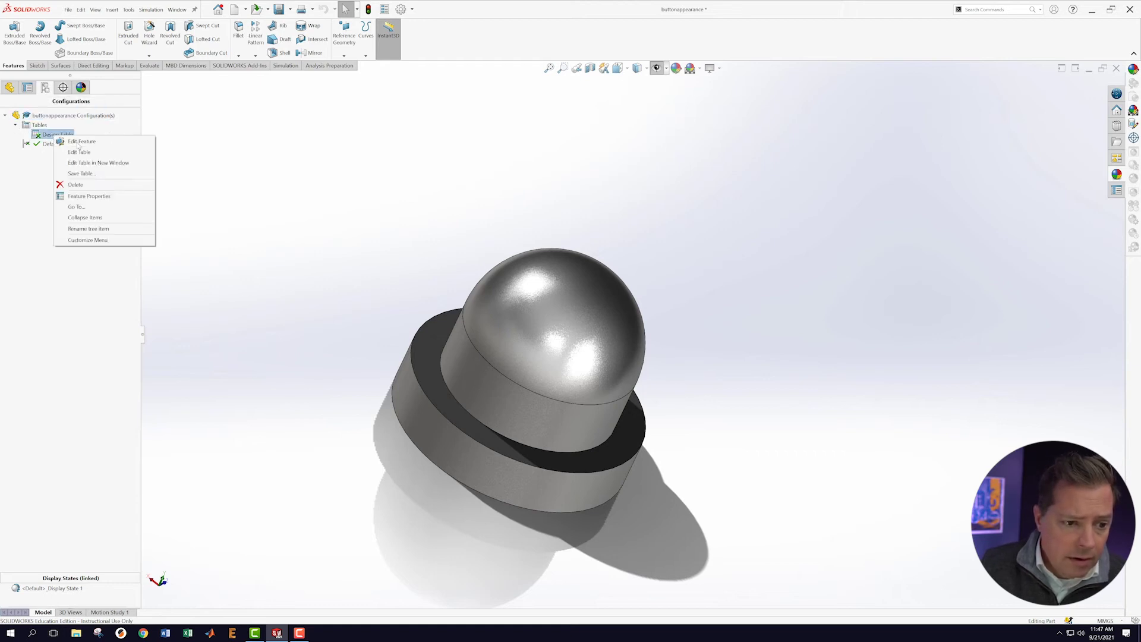
click(81, 152)
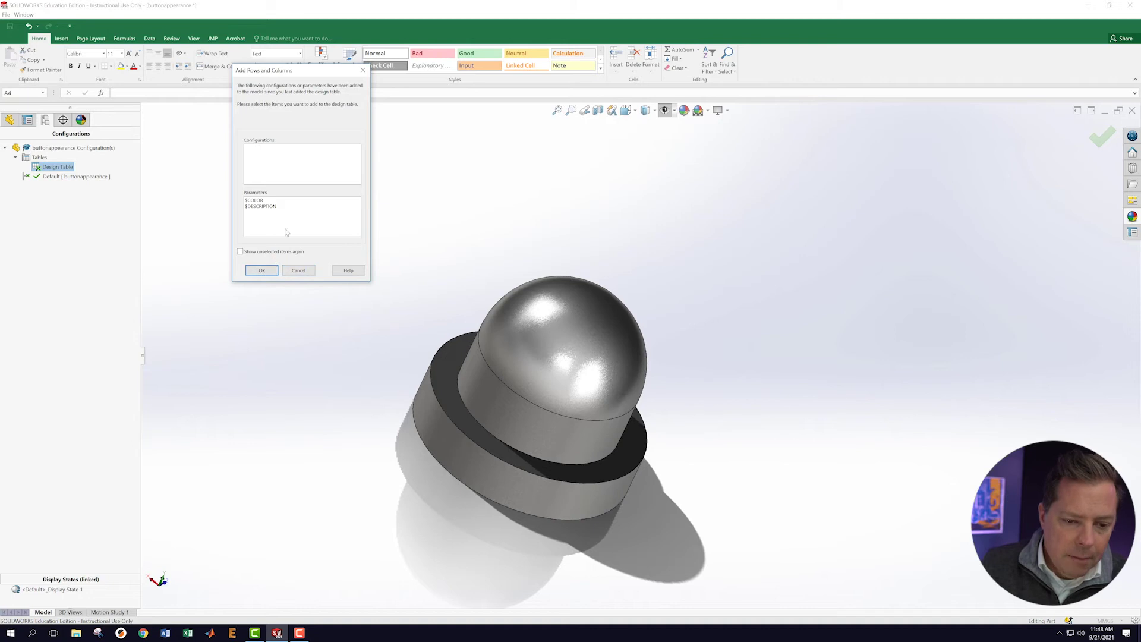
click(261, 201)
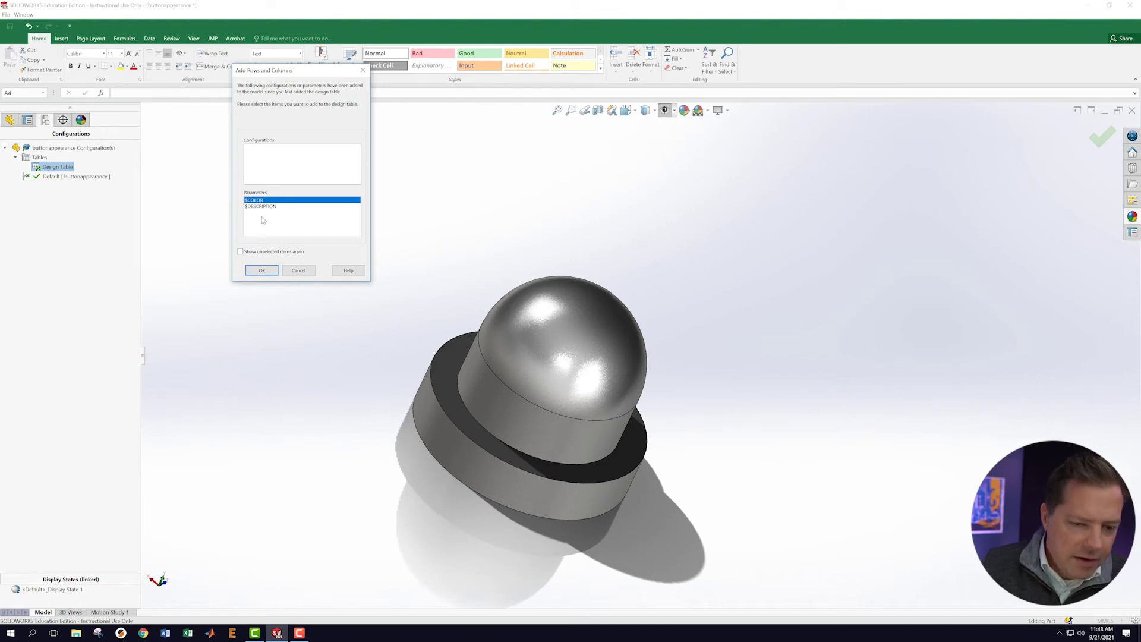
click(262, 271)
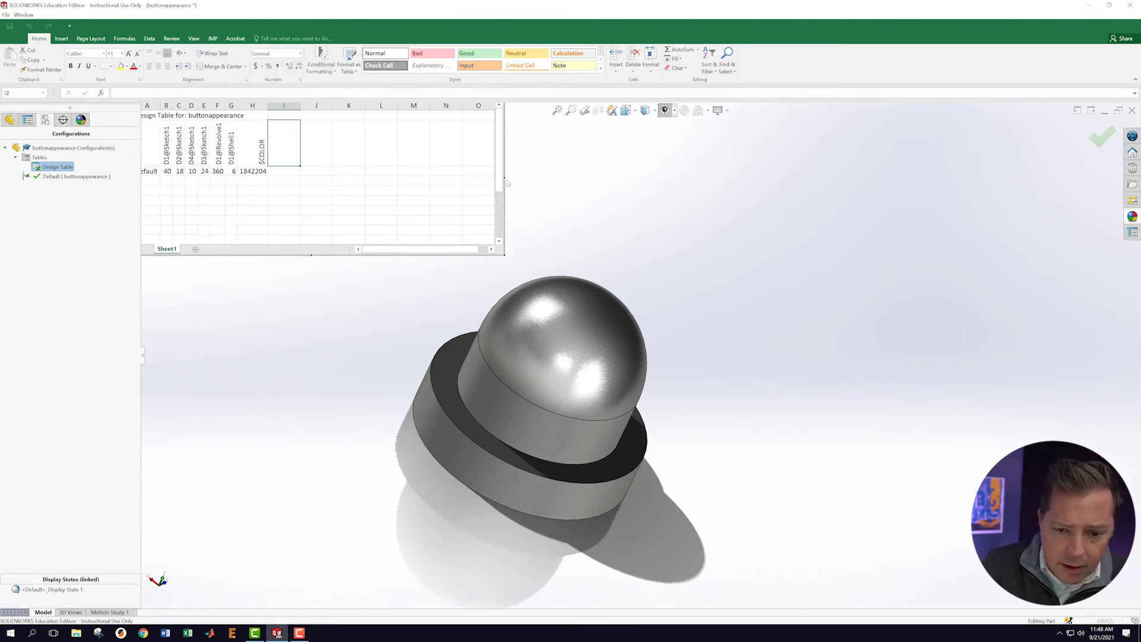
Widen the design table and enter 'Button 1' in cell A4
drag(505, 180, 731, 180)
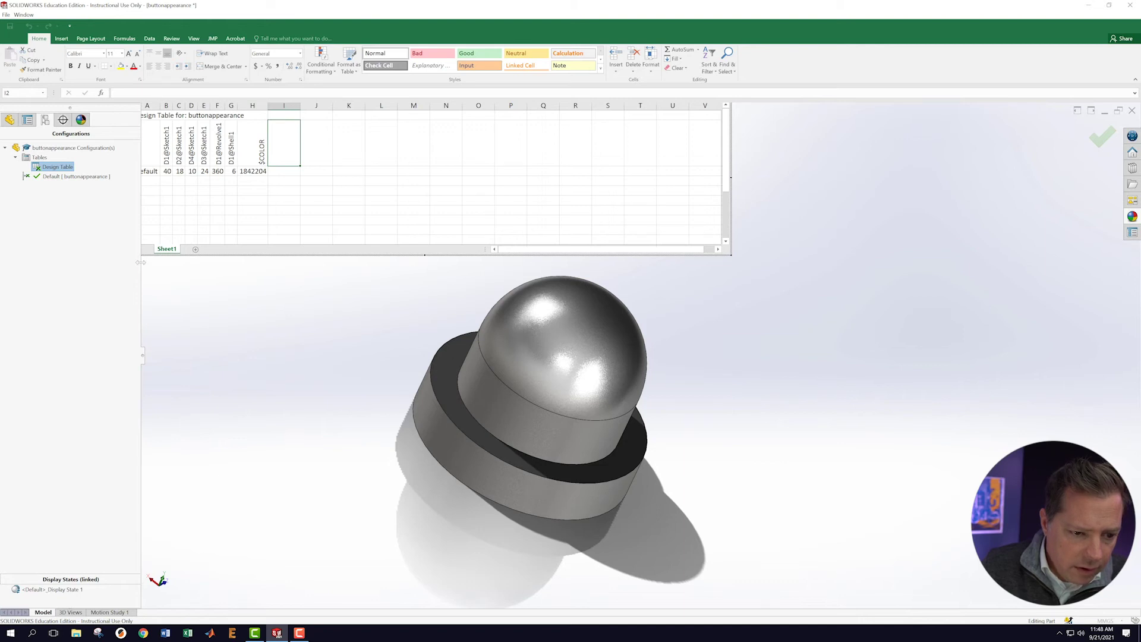
drag(141, 262, 116, 260)
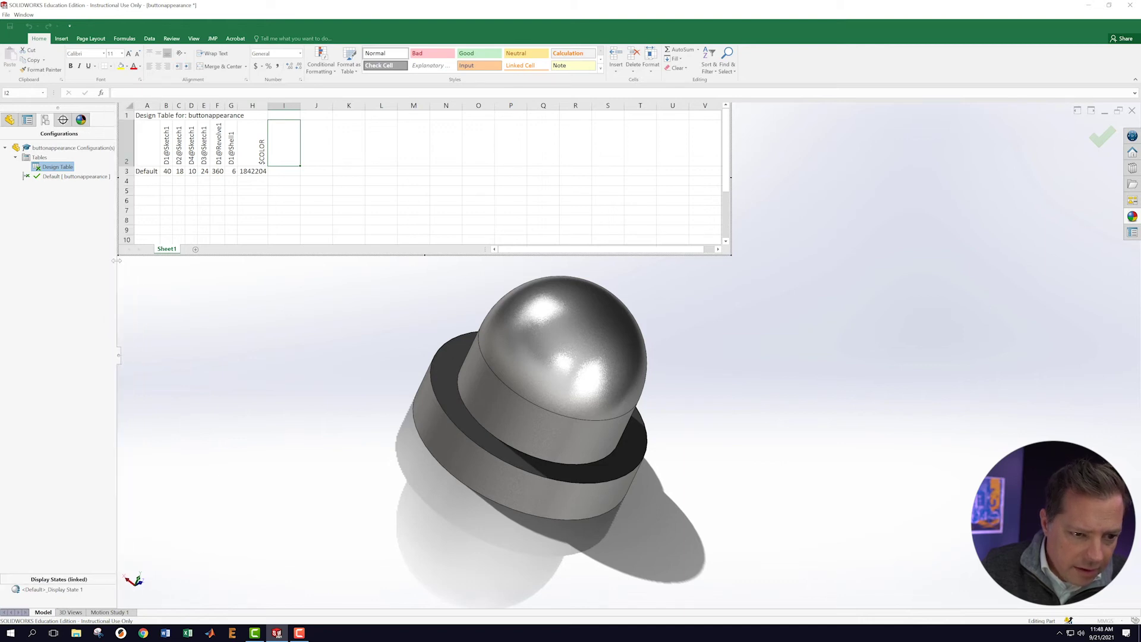
click(217, 209)
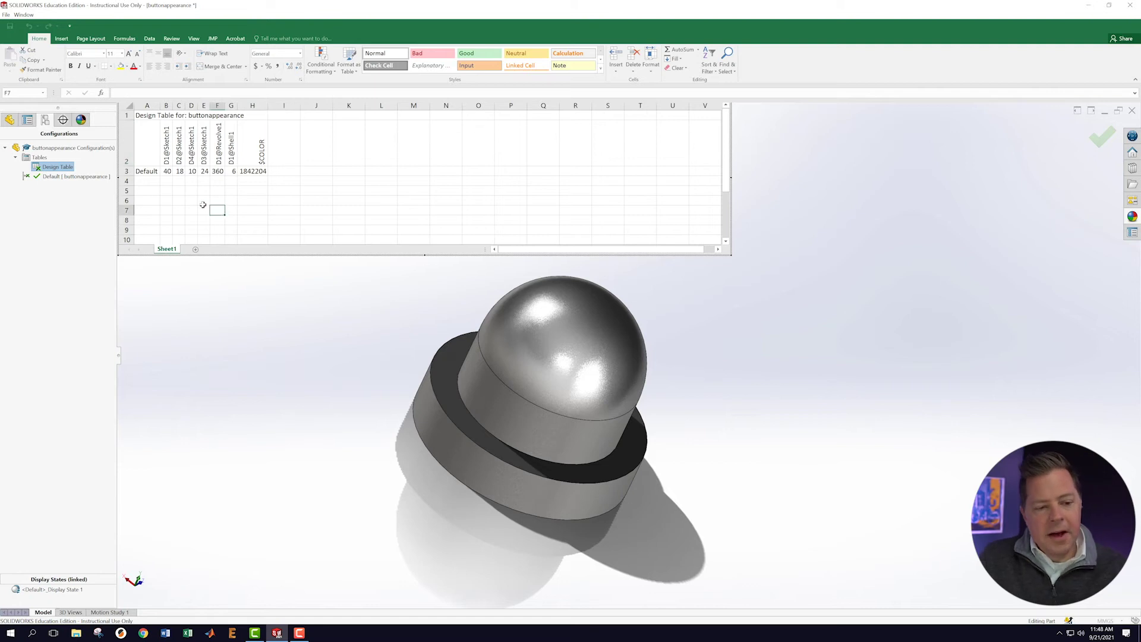
click(145, 180)
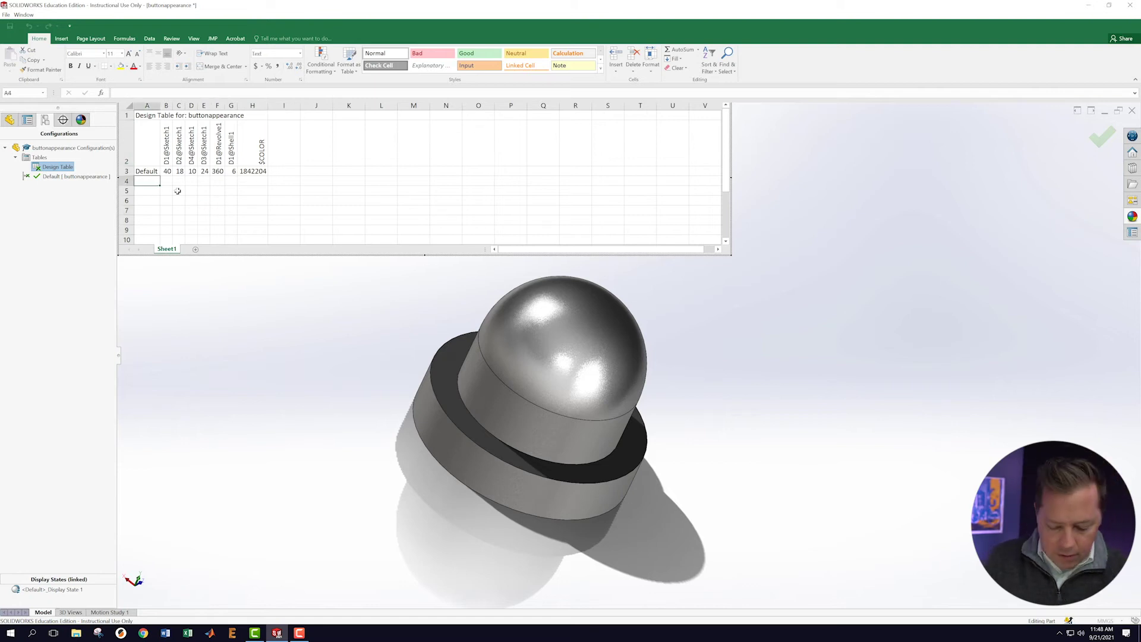
key(space)
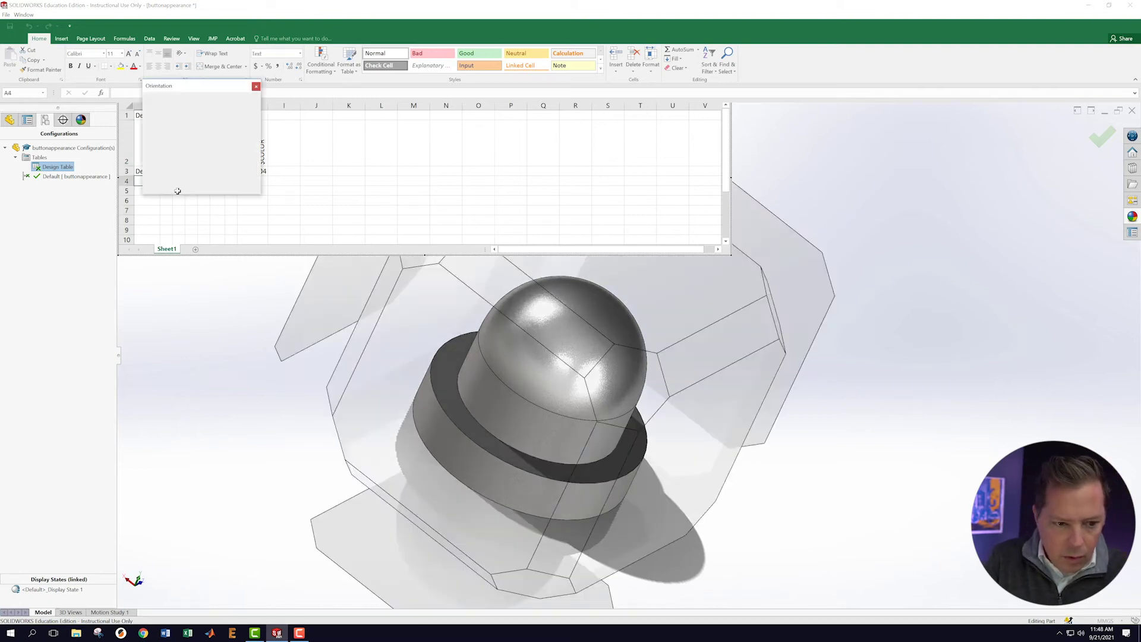
mouse_move(262, 143)
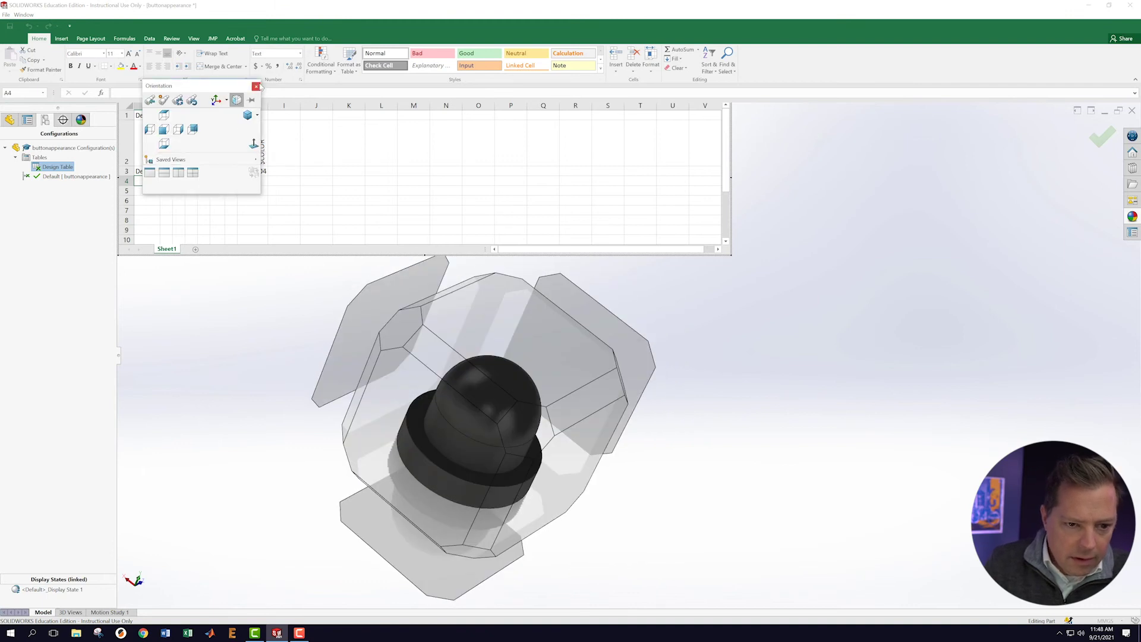
click(255, 86)
double_click(151, 179)
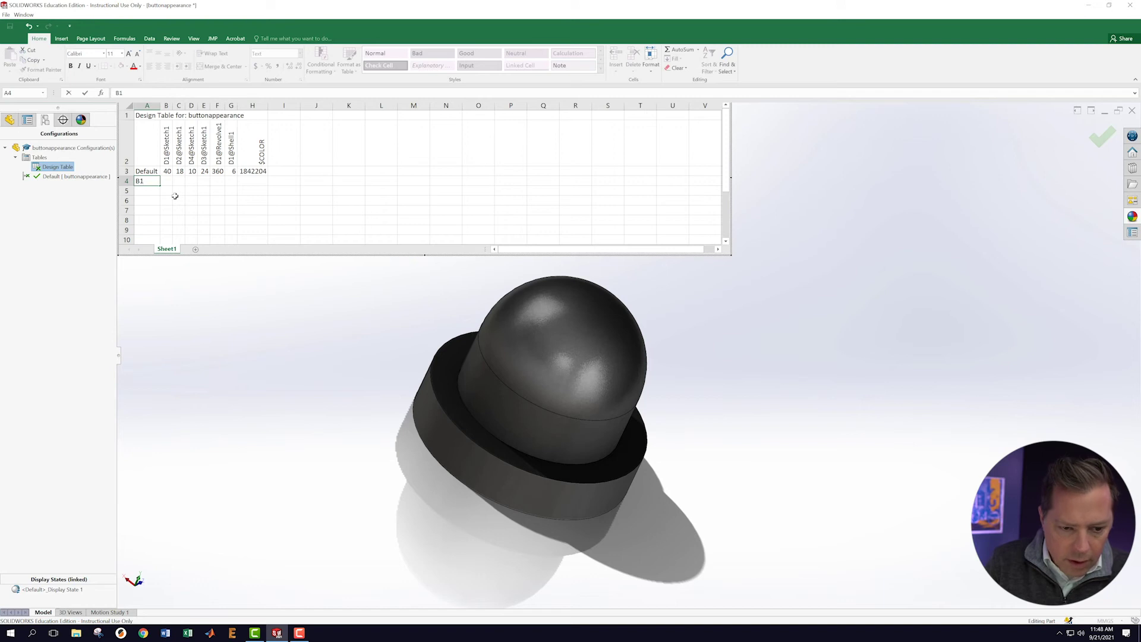
text(But)
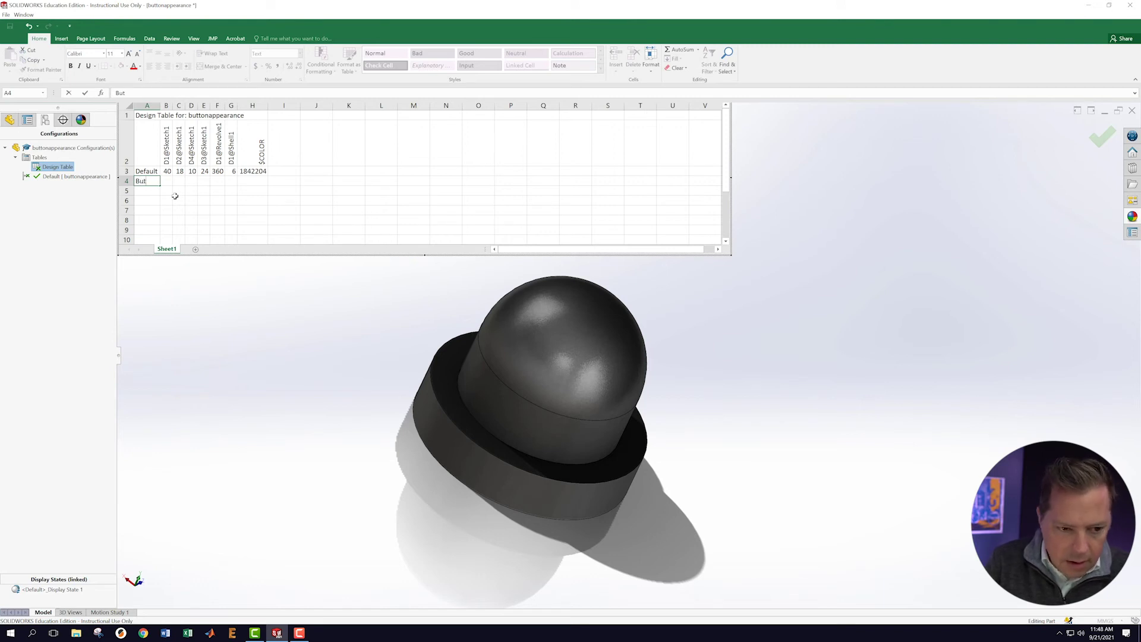
text(ton 1)
key(Return)
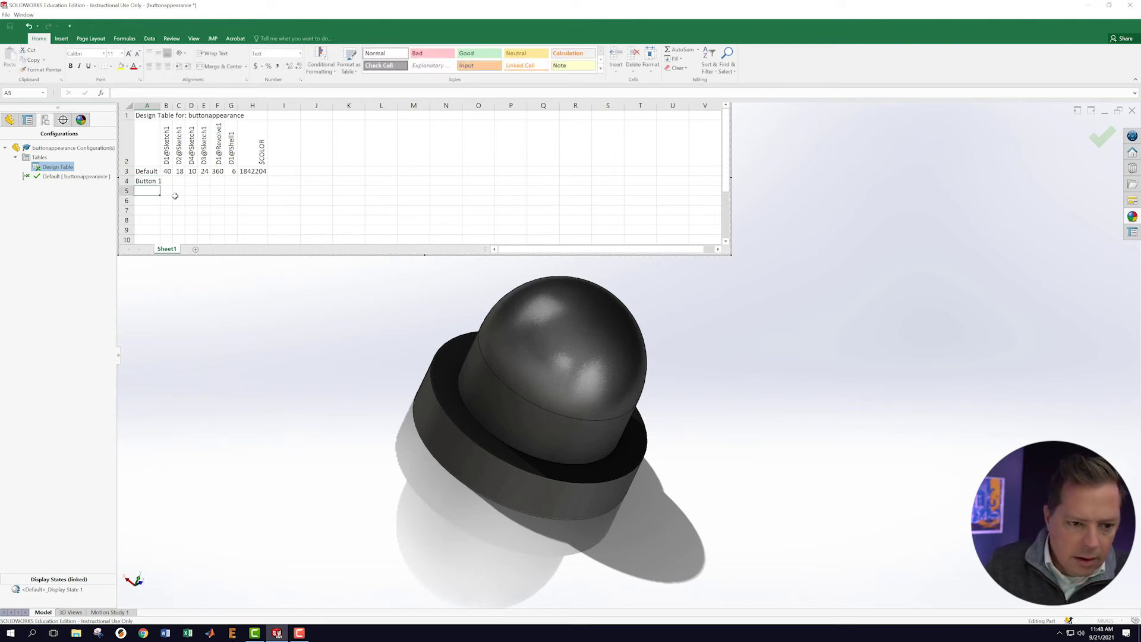
Fill 'Button 2' into A5, paste the Default row values into both rows, and close the table
drag(161, 104, 171, 104)
click(169, 183)
drag(168, 183, 259, 171)
click(199, 200)
key(ctrl+c)
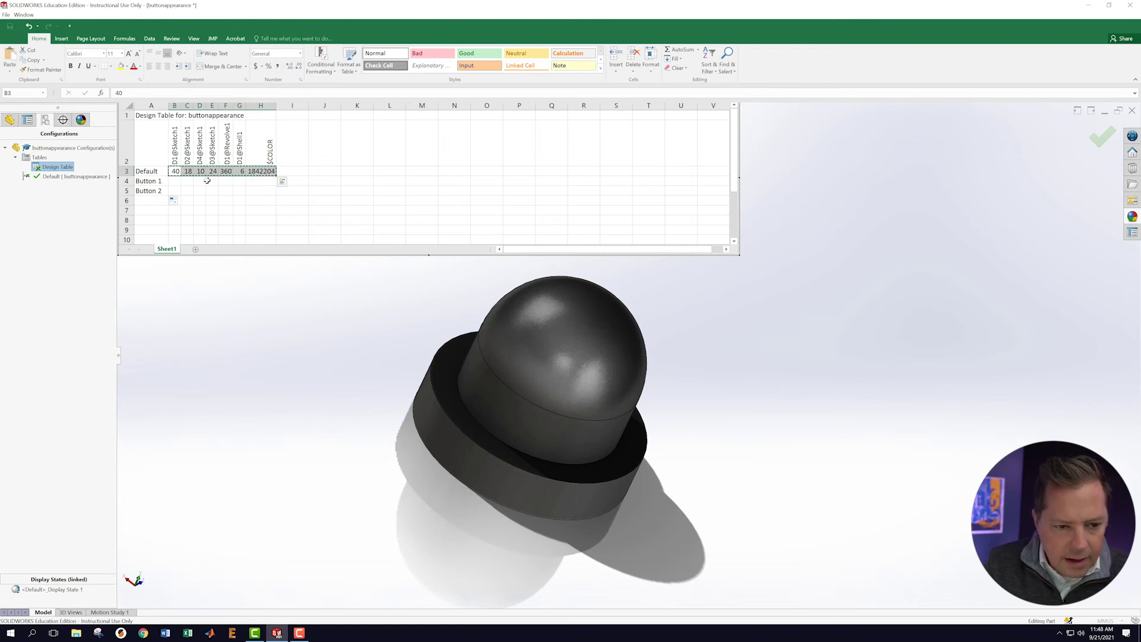
click(175, 182)
key(ctrl+v)
click(175, 190)
key(ctrl+v)
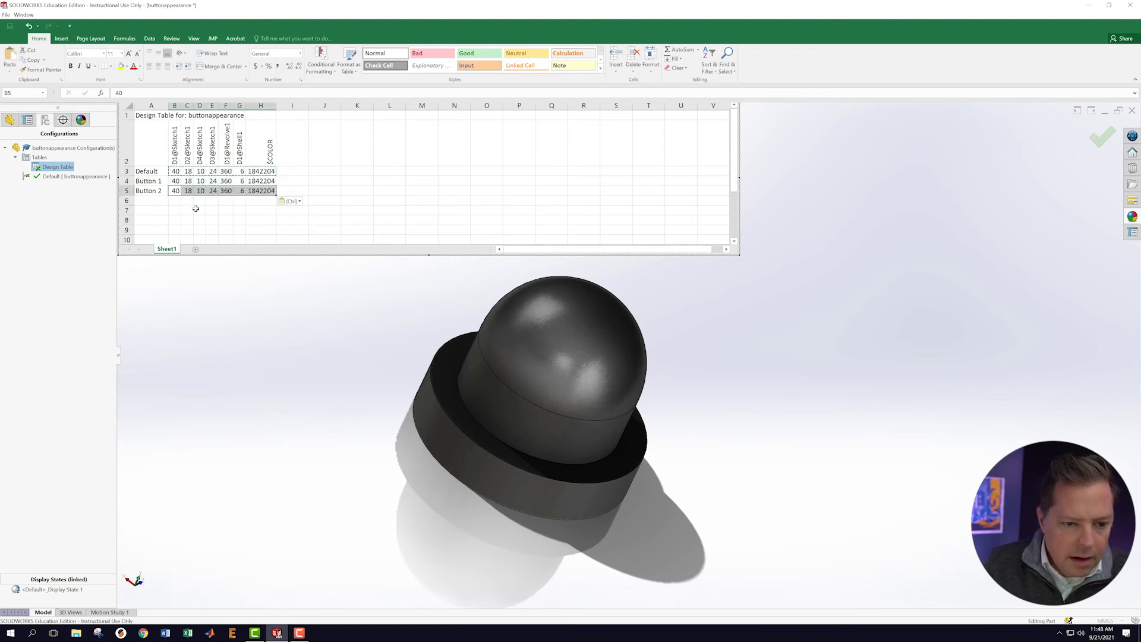
click(201, 207)
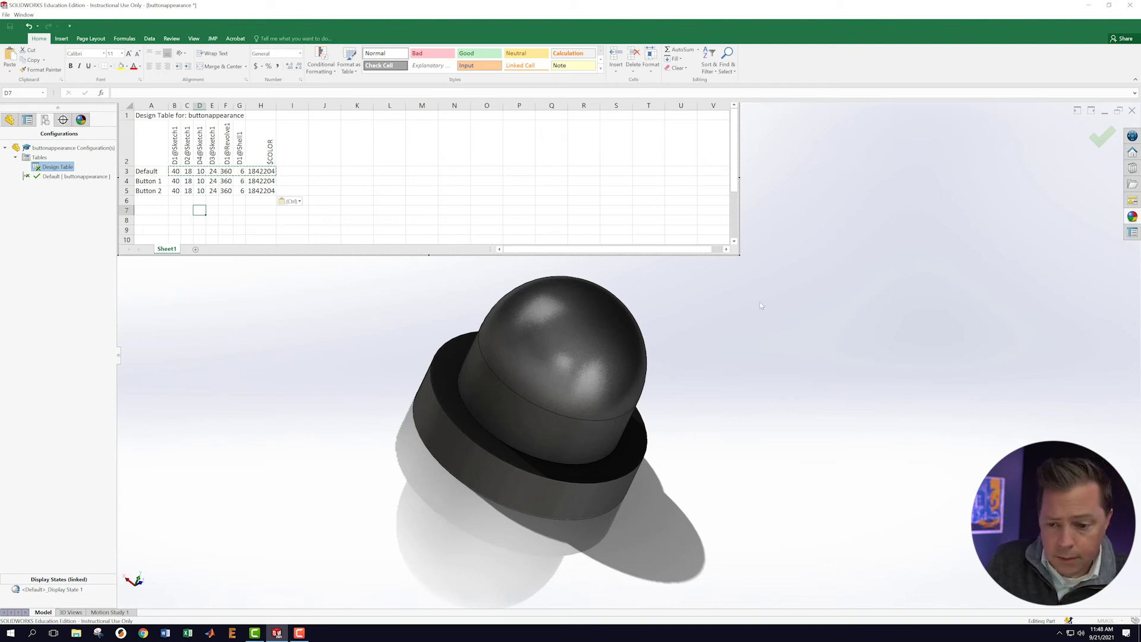
click(859, 304)
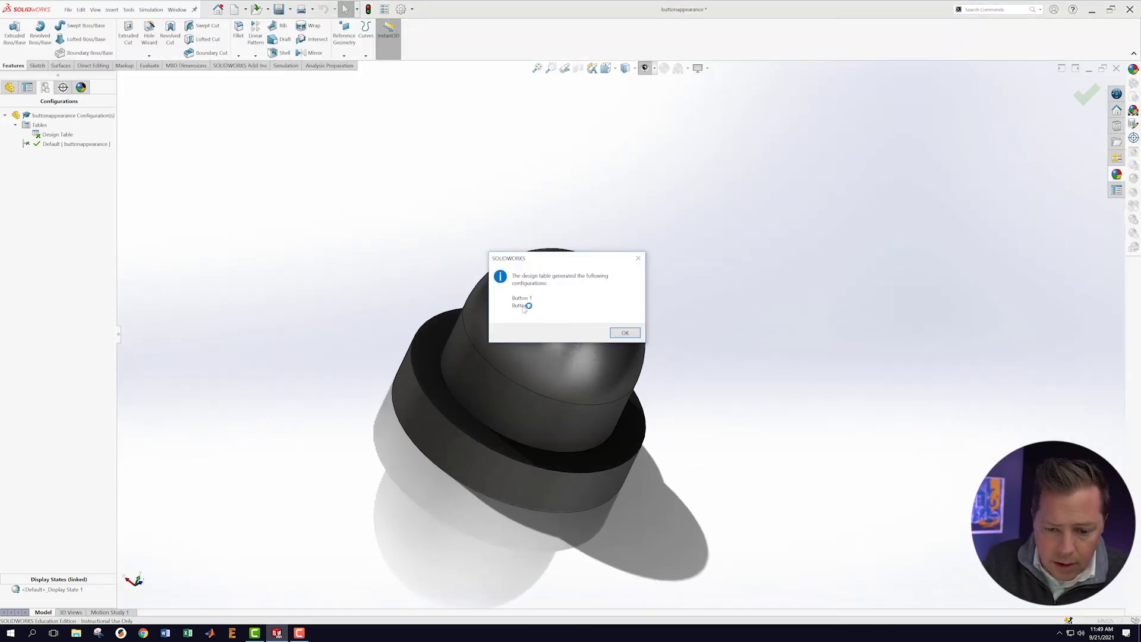
Activate the Button 1 configuration and list the part's appearances, showing PW-MT11010
click(629, 333)
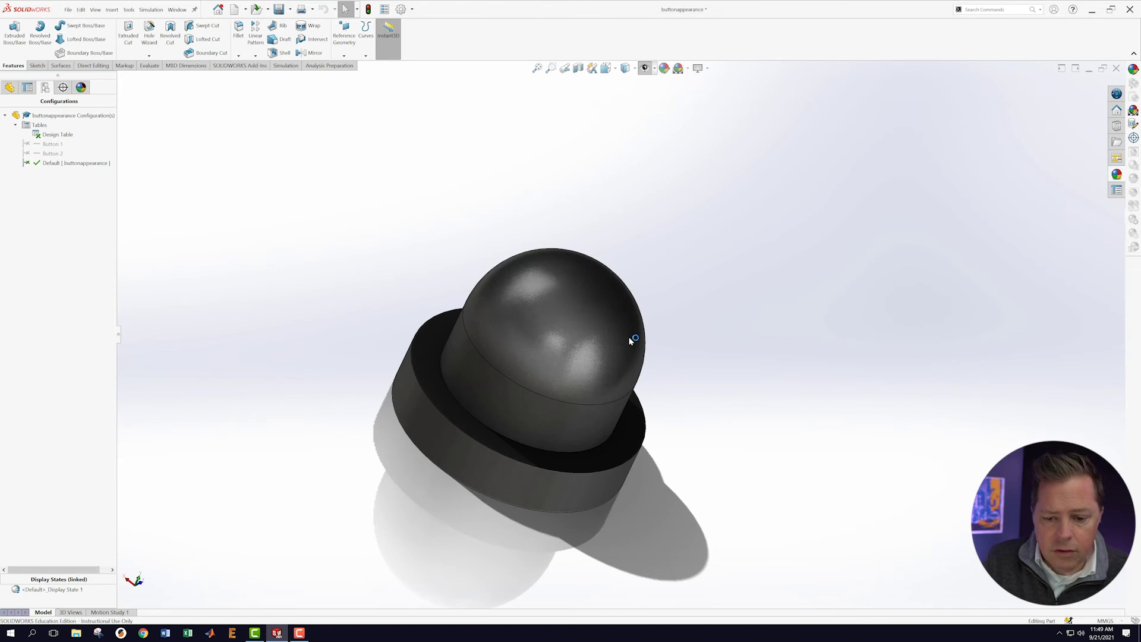
click(39, 144)
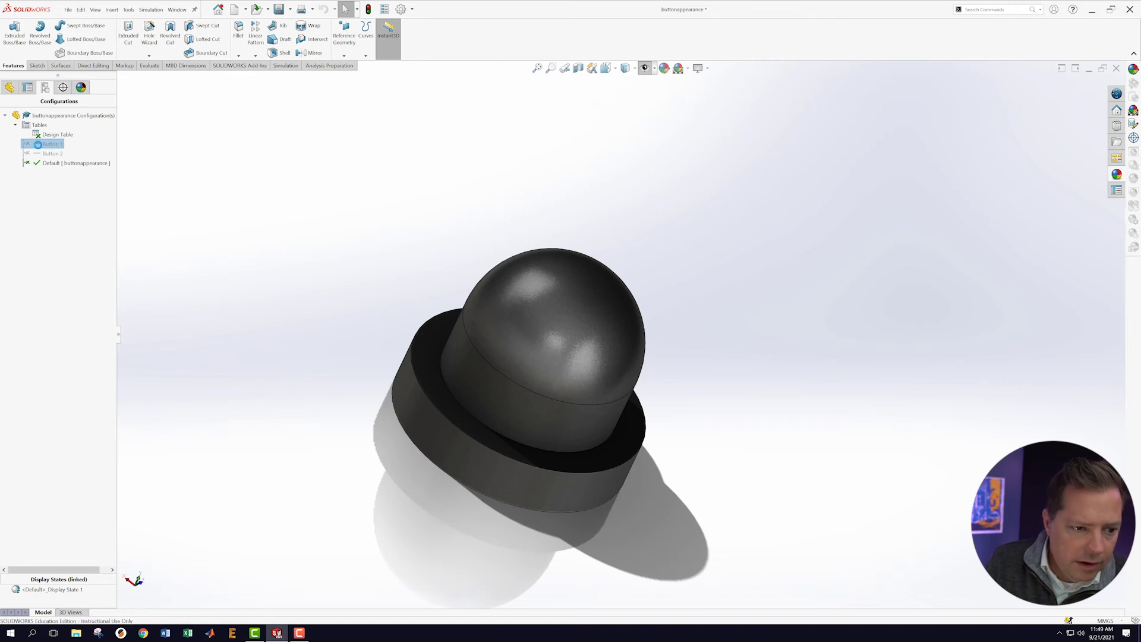
double_click(40, 145)
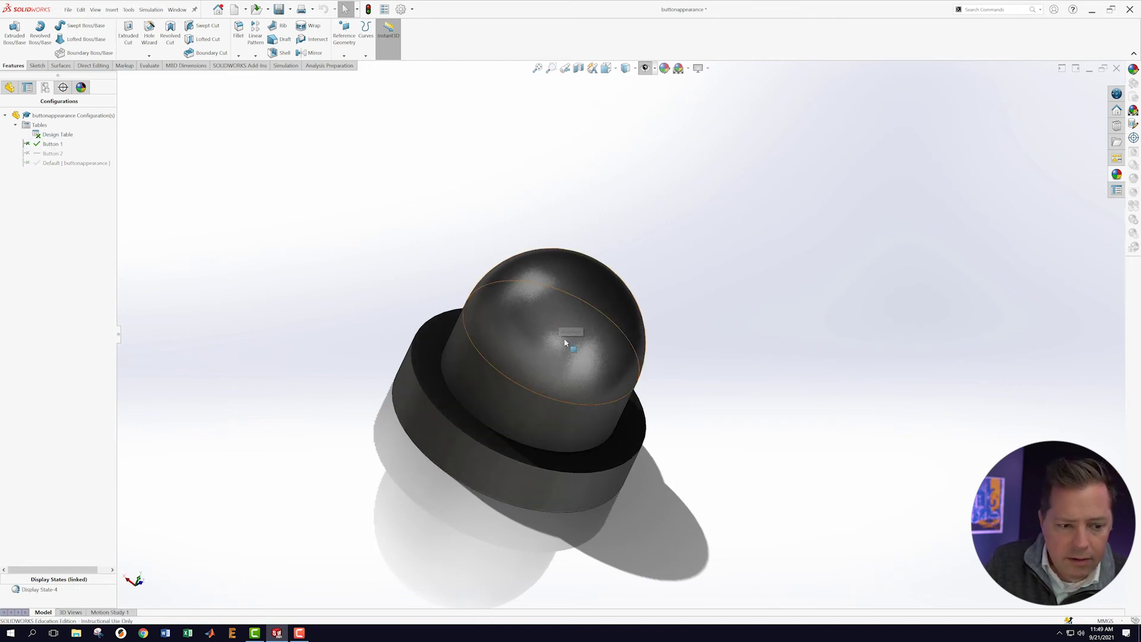
double_click(45, 154)
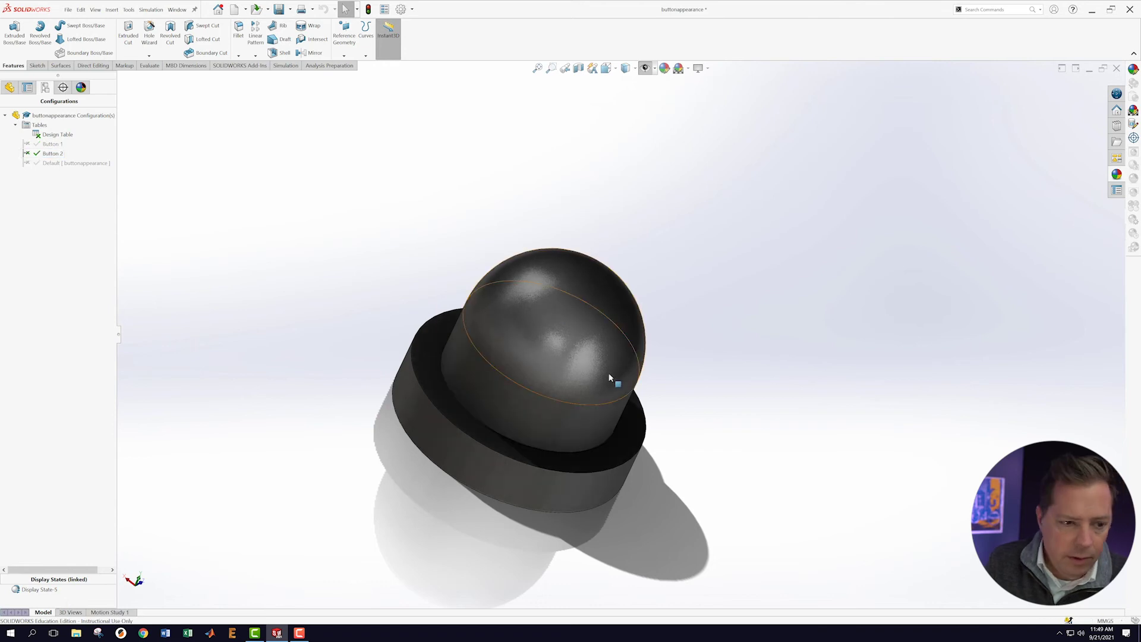
click(50, 145)
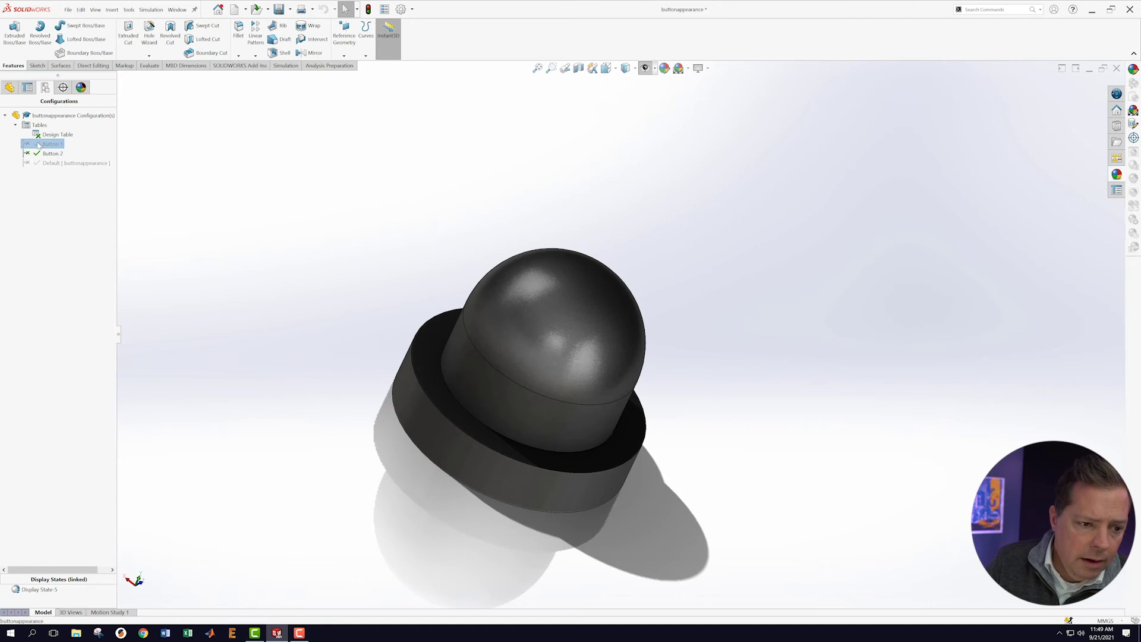
double_click(38, 145)
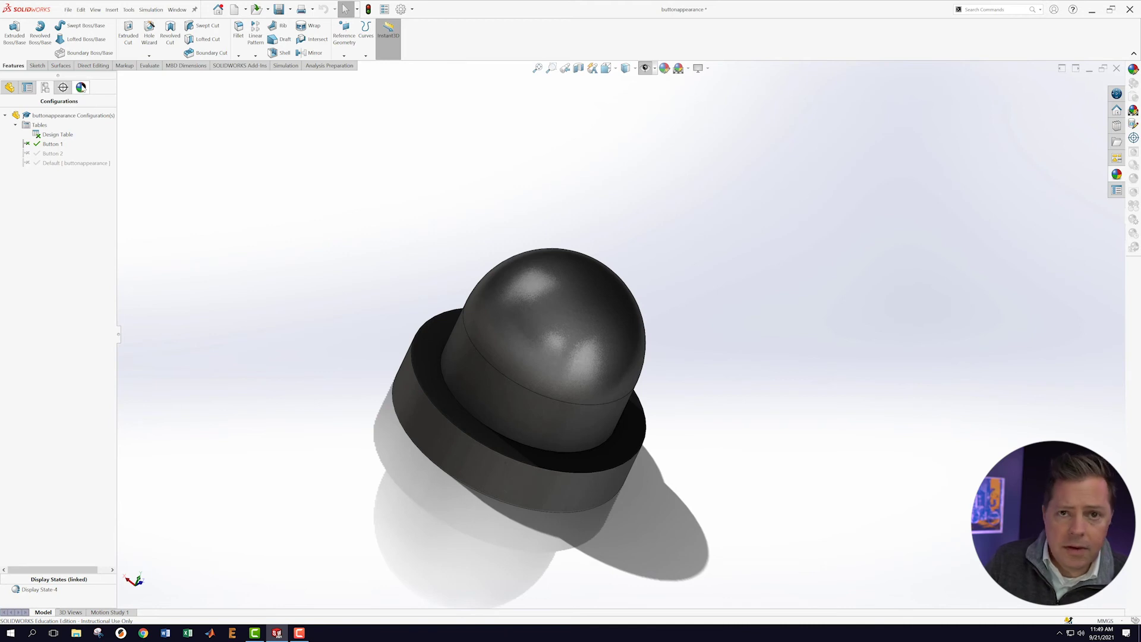
click(82, 88)
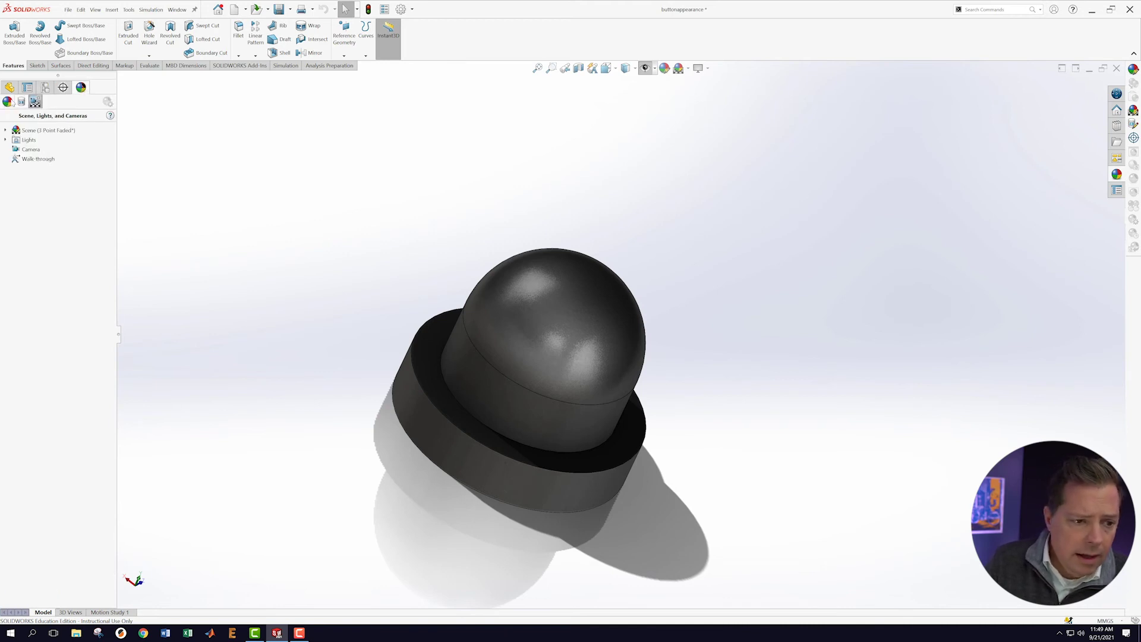
click(7, 101)
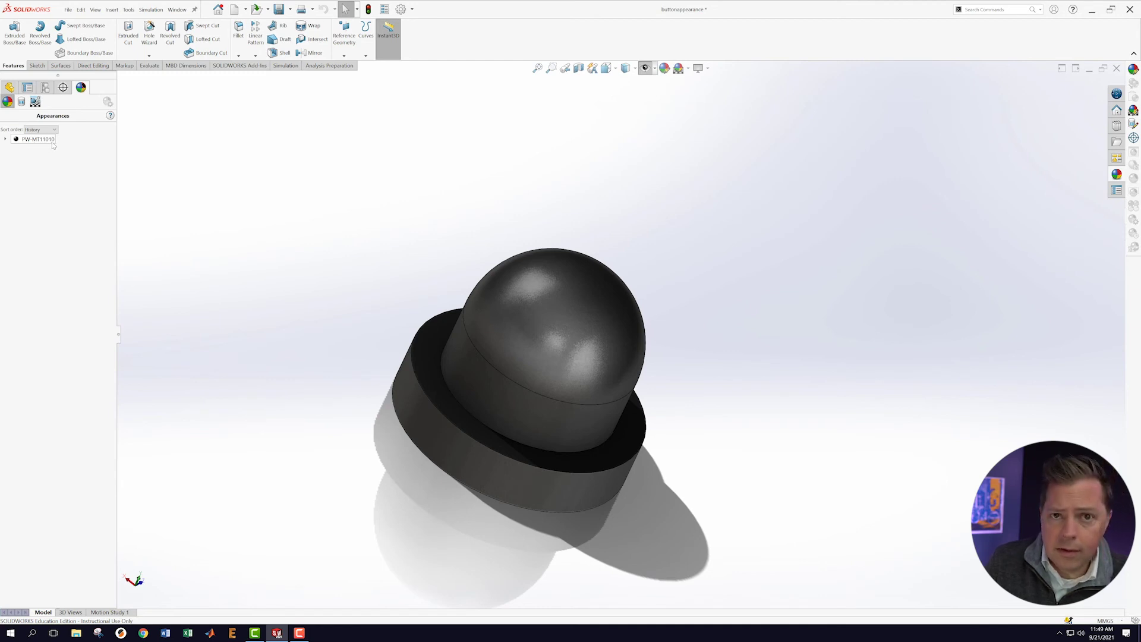
Edit Button 1's PW-MT11010 appearance to RGB 255, 0, 0 and orbit to check the red button
right_click(40, 141)
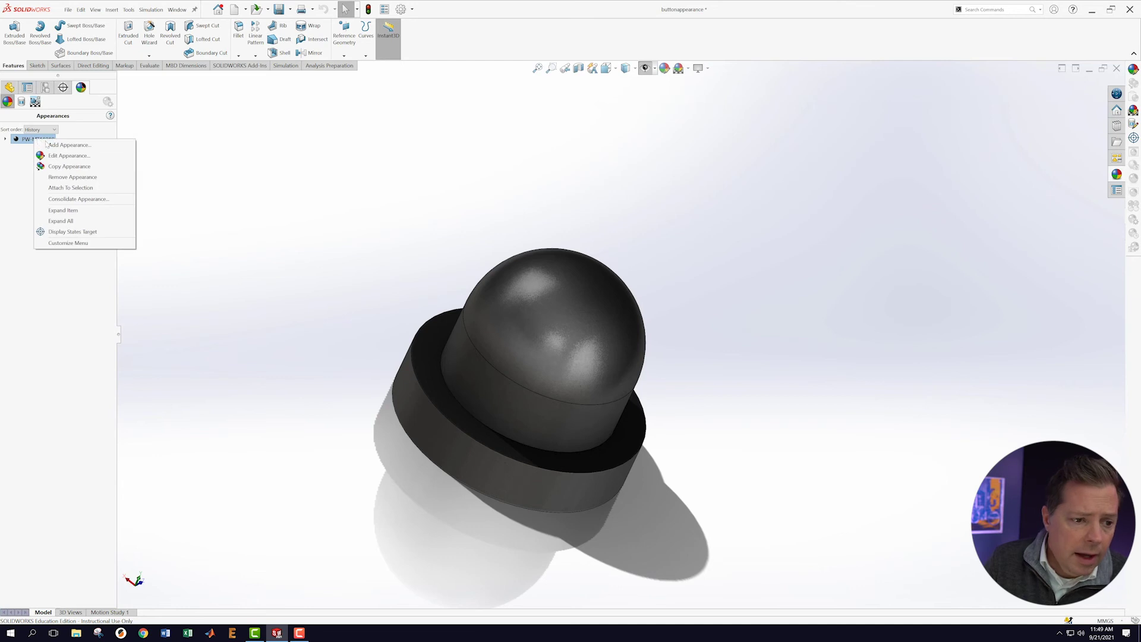
click(53, 156)
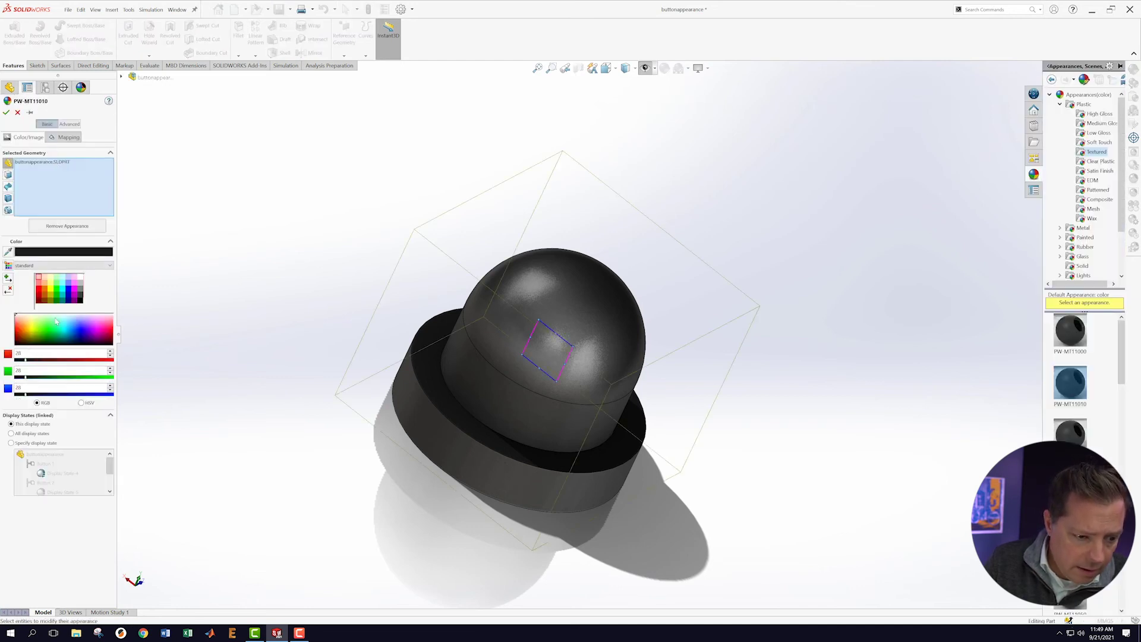
drag(30, 352, 10, 354)
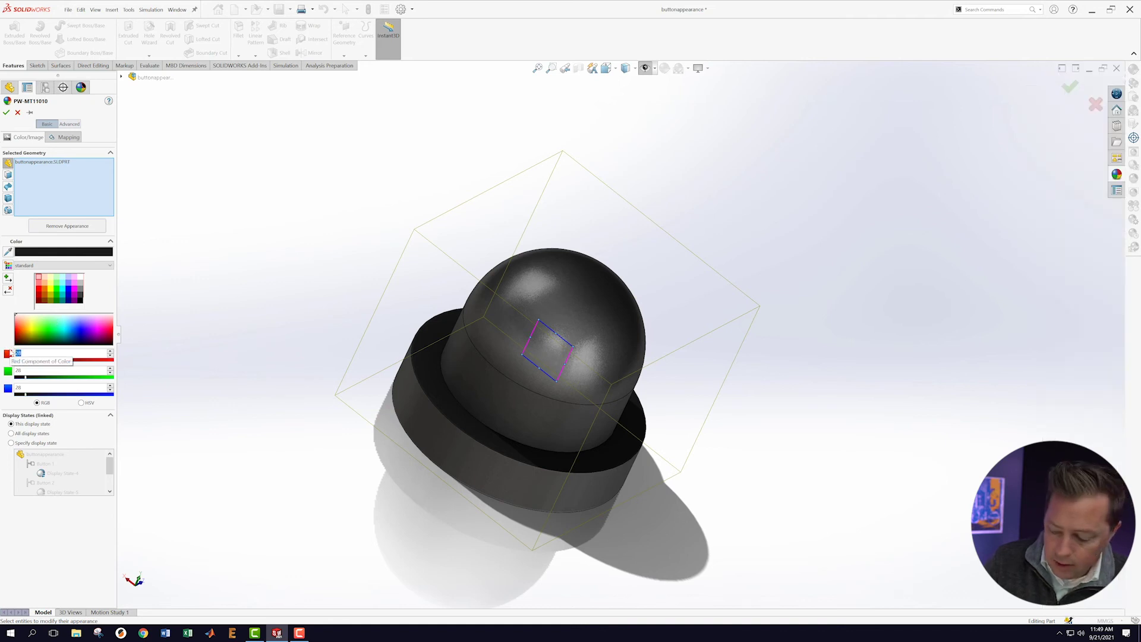
text(2)
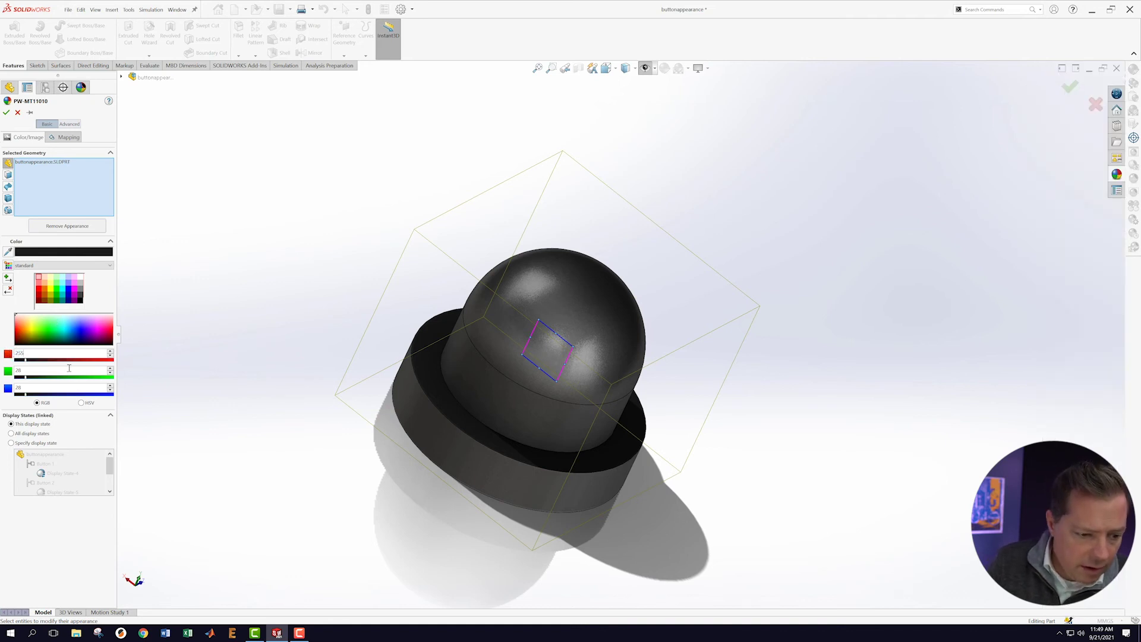
key(Tab)
drag(32, 373, 15, 368)
text(0)
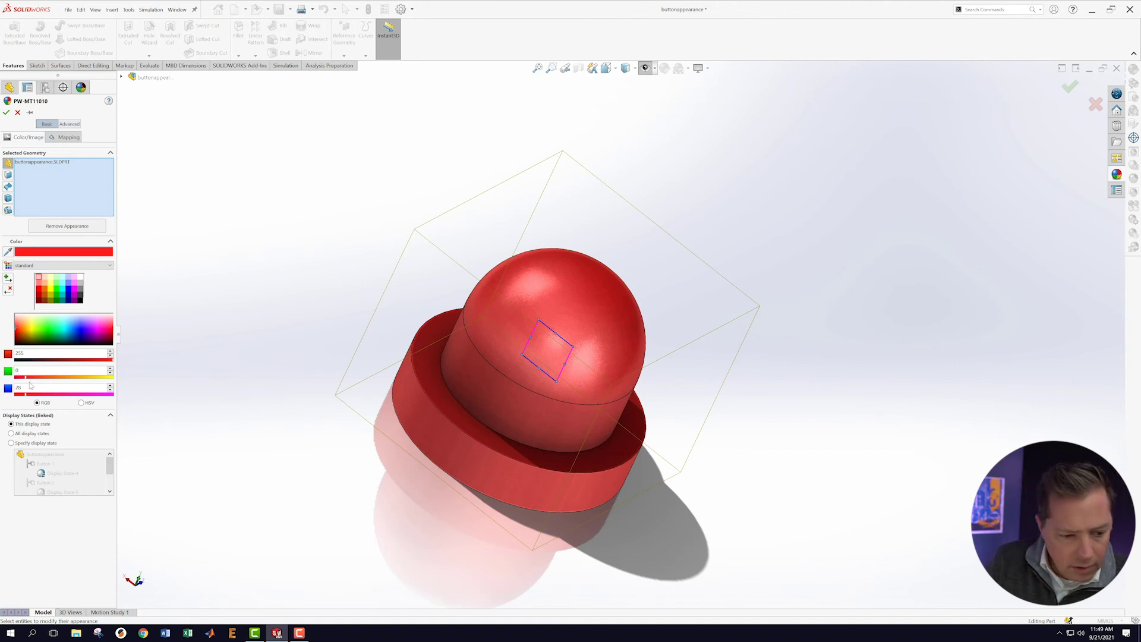
click(31, 387)
double_click(31, 387)
text(0)
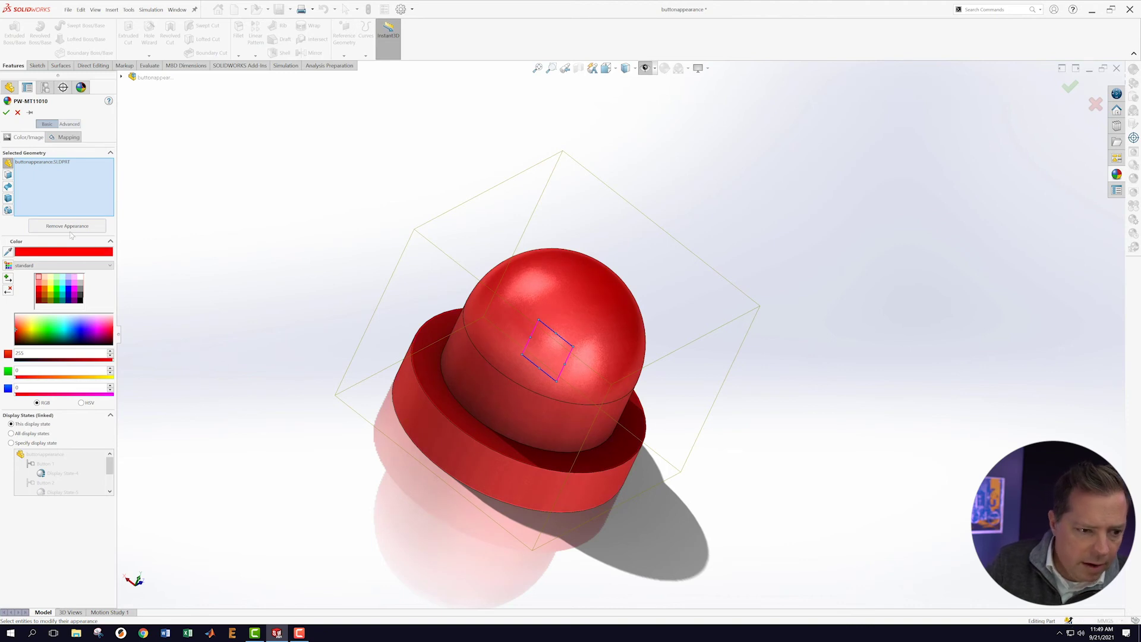
click(6, 112)
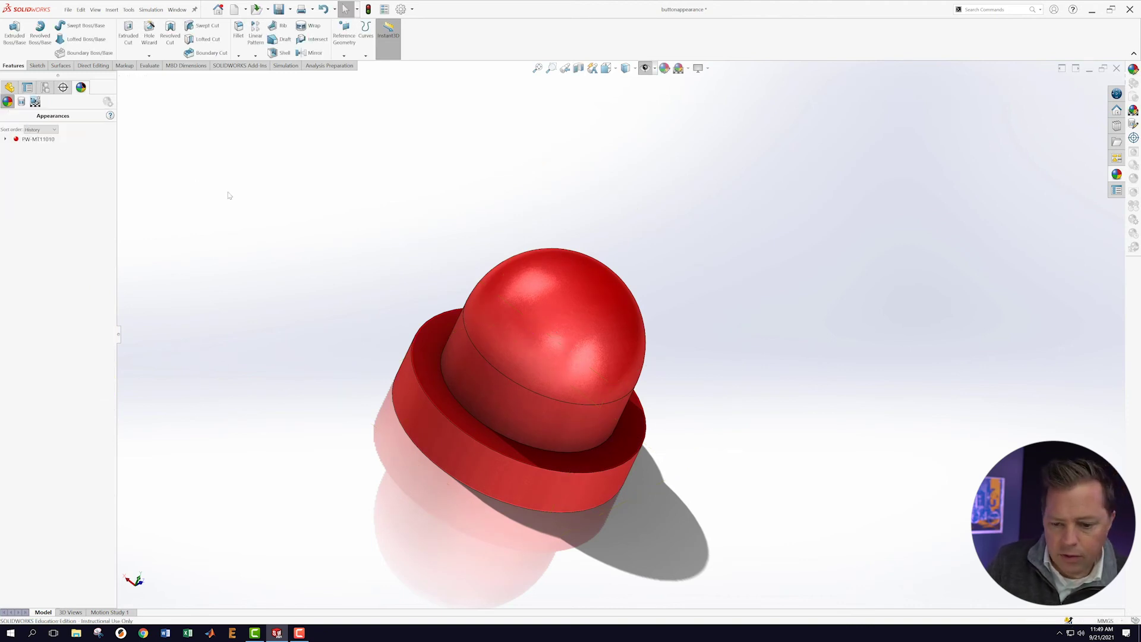
middle_drag(422, 251, 578, 359)
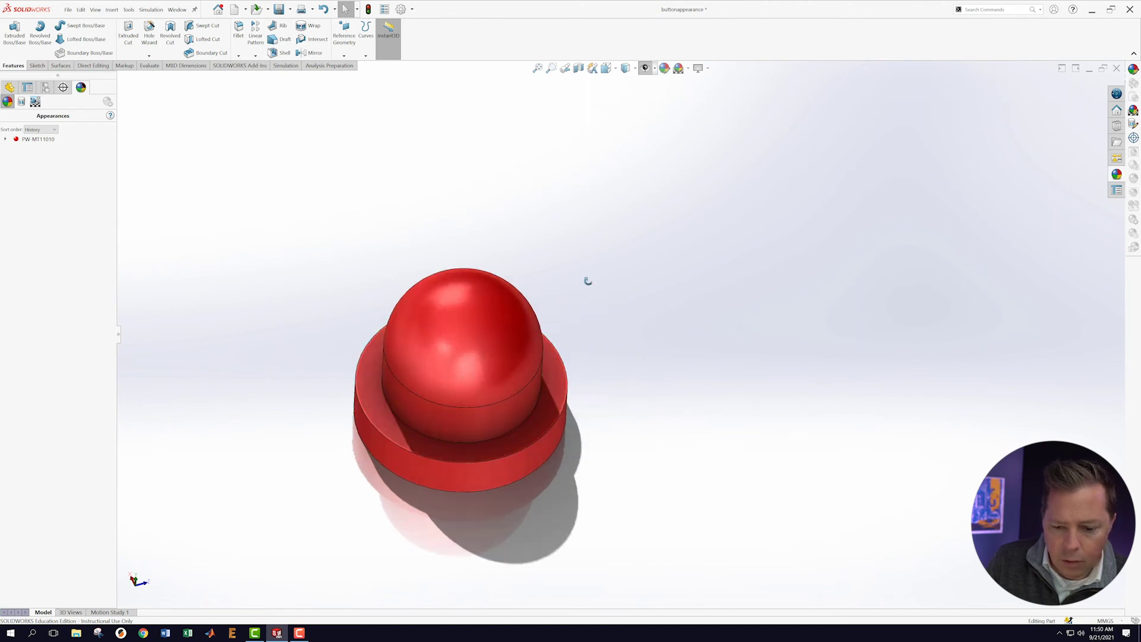
middle_drag(586, 280, 628, 324)
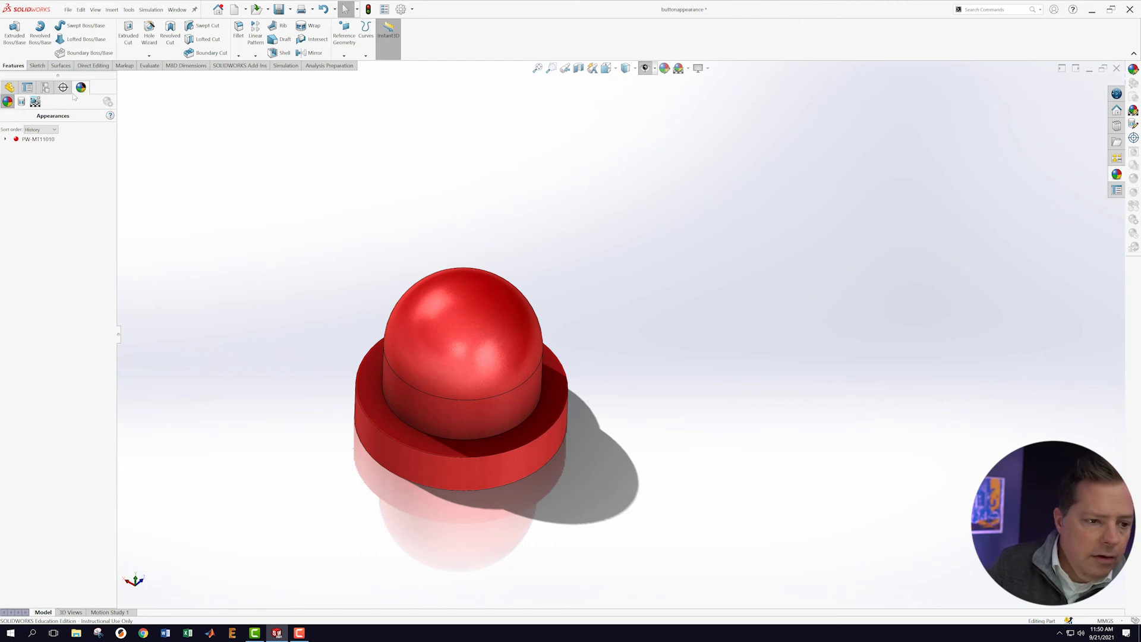
Add a new display state for the Button 1 configuration
click(46, 88)
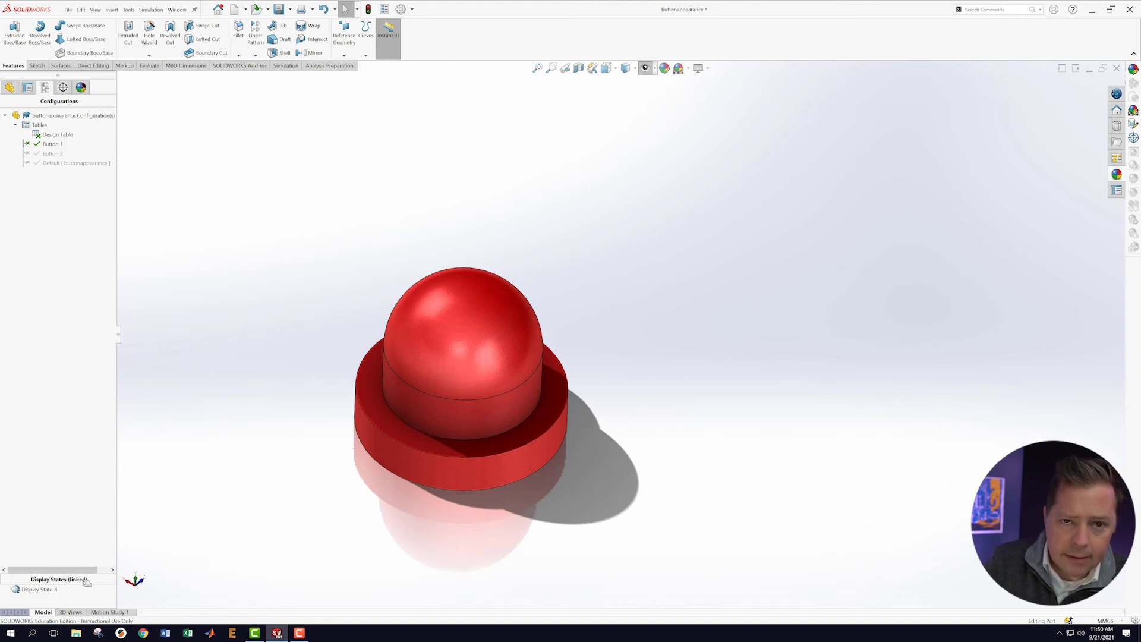
right_click(50, 589)
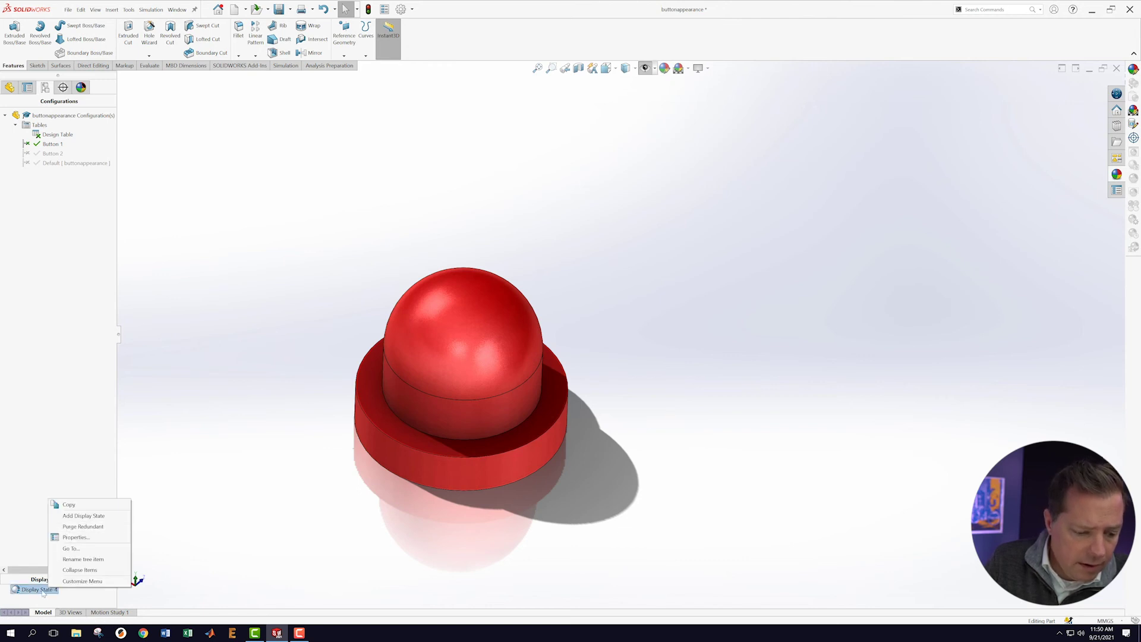
click(67, 537)
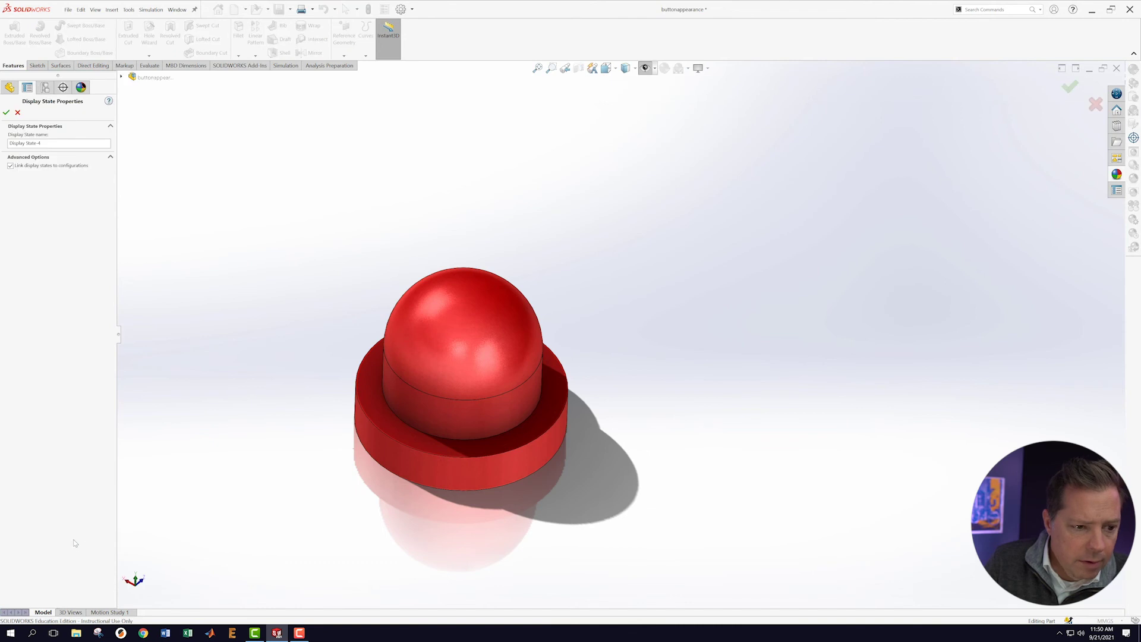
click(6, 113)
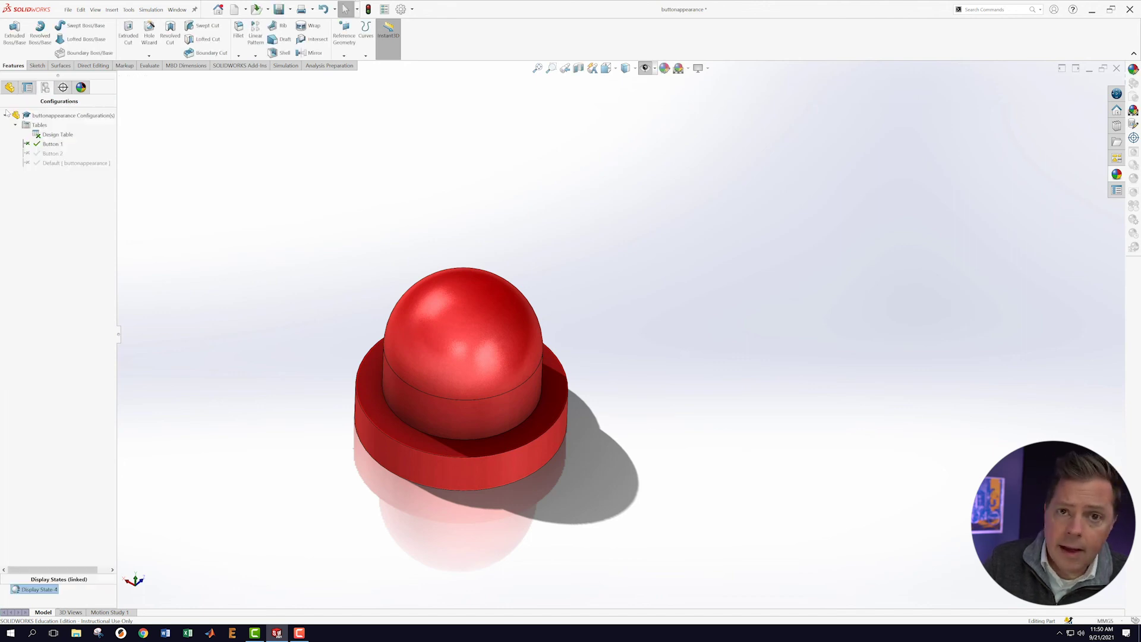
Compare Button 2 and Button 1, leave Button 2 active, and bring up its PW-MT11010 appearance
double_click(50, 153)
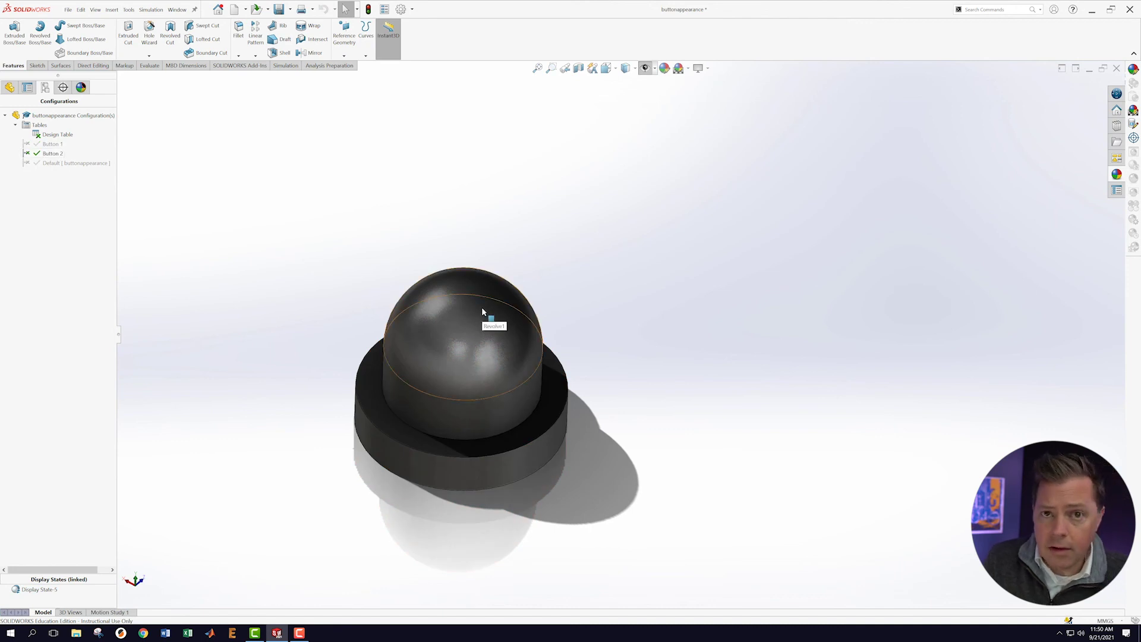
double_click(47, 143)
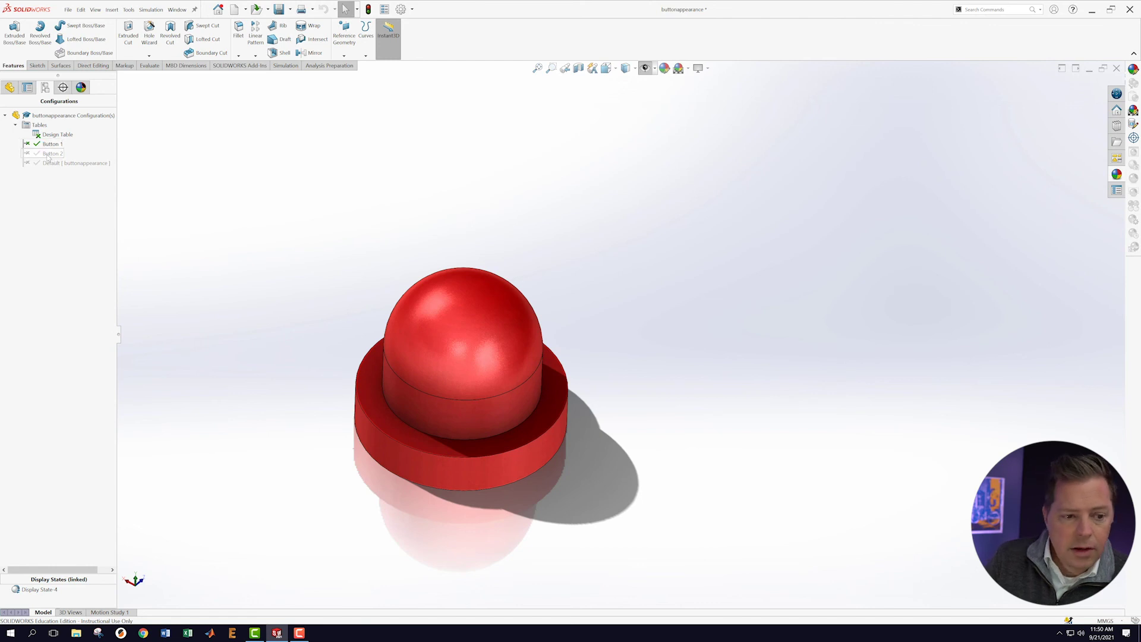
double_click(43, 153)
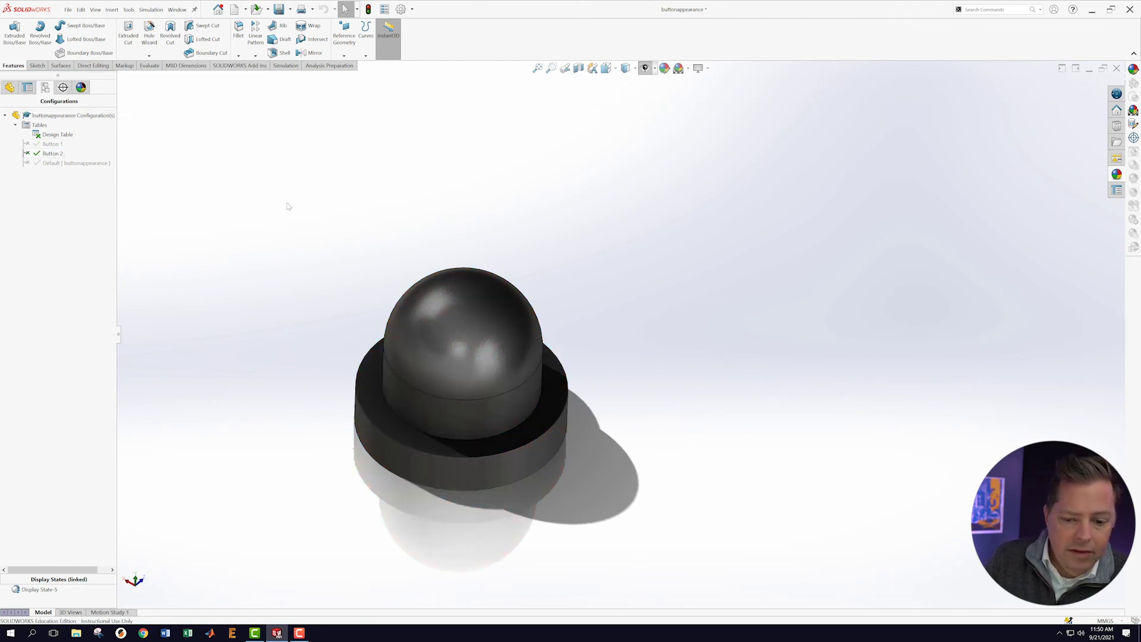
click(81, 87)
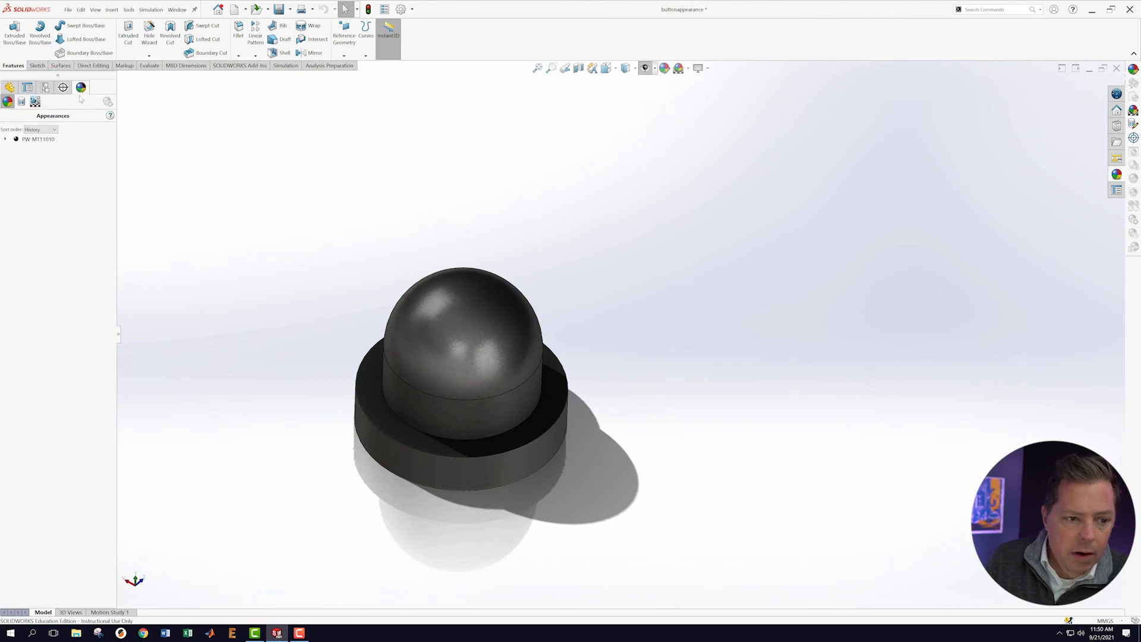
right_click(42, 141)
Set the red, green and blue values of Button 2's PW-MT11010 appearance to 0
click(59, 154)
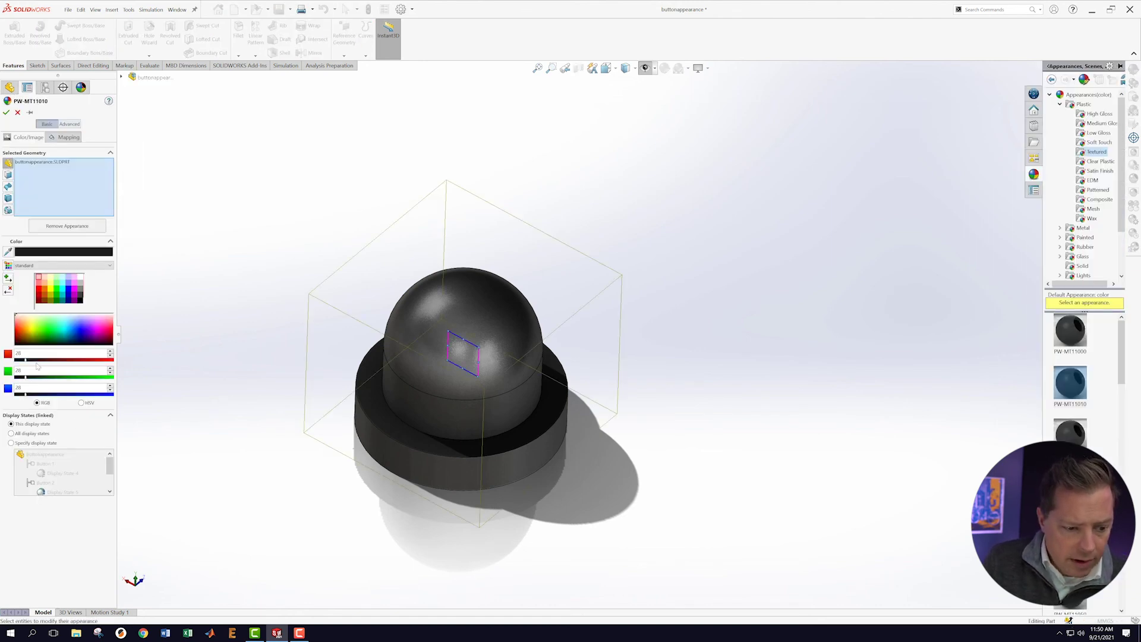
double_click(17, 353)
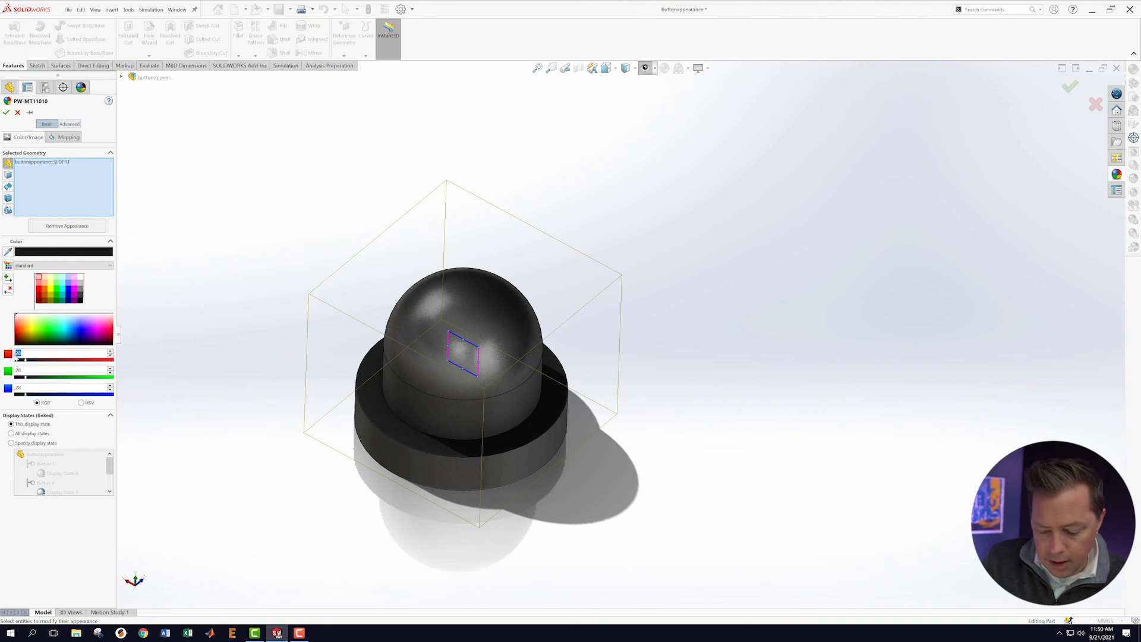
text(0)
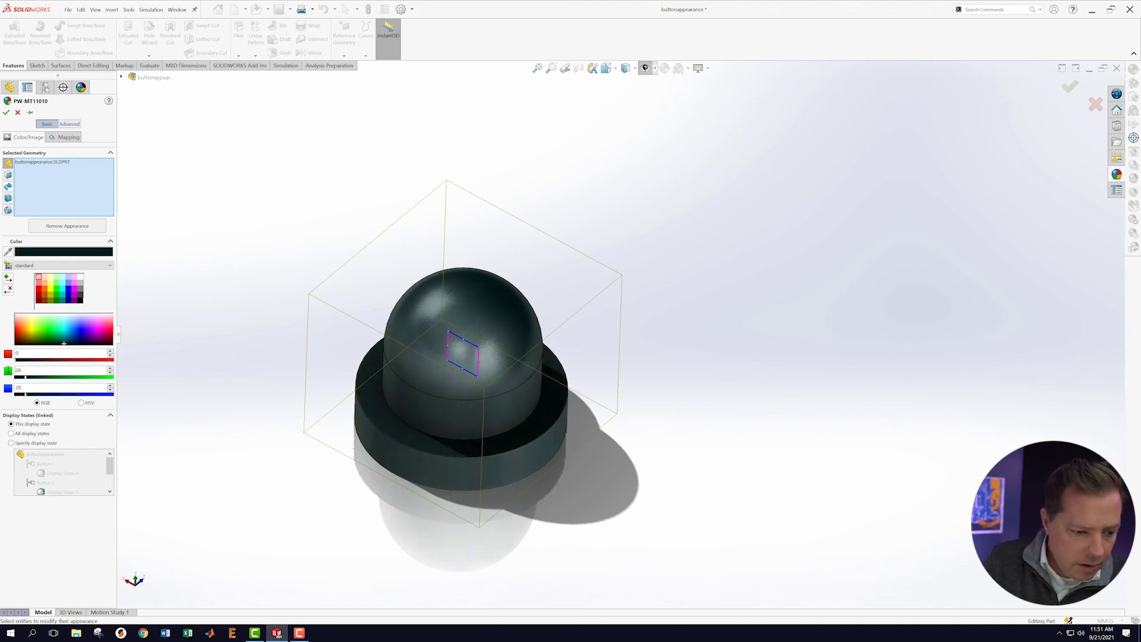
double_click(17, 370)
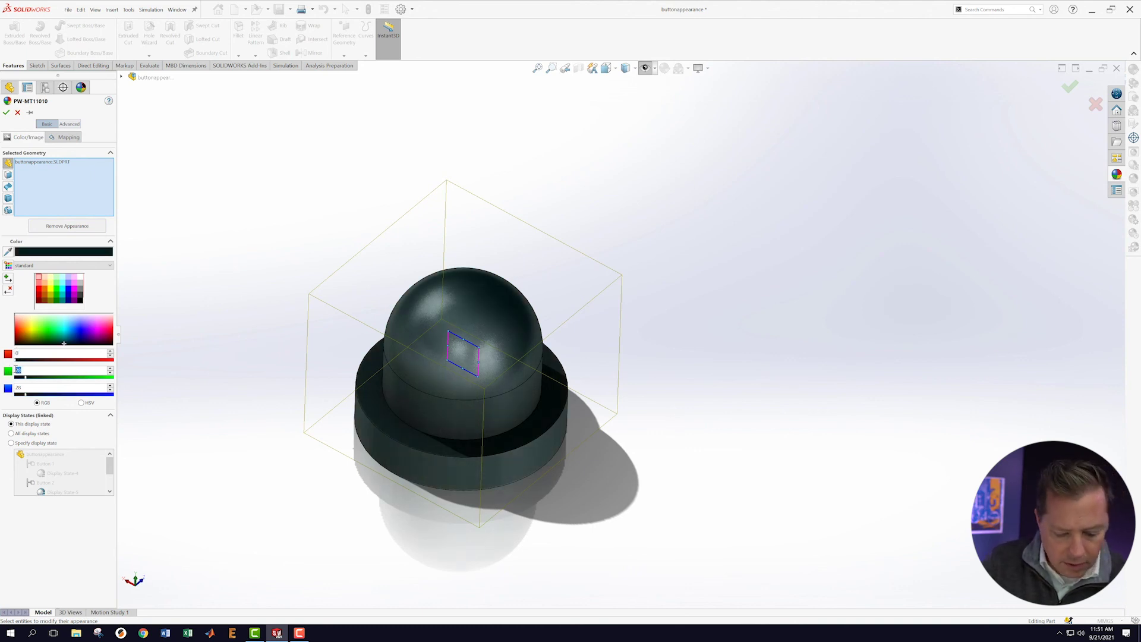
text(0)
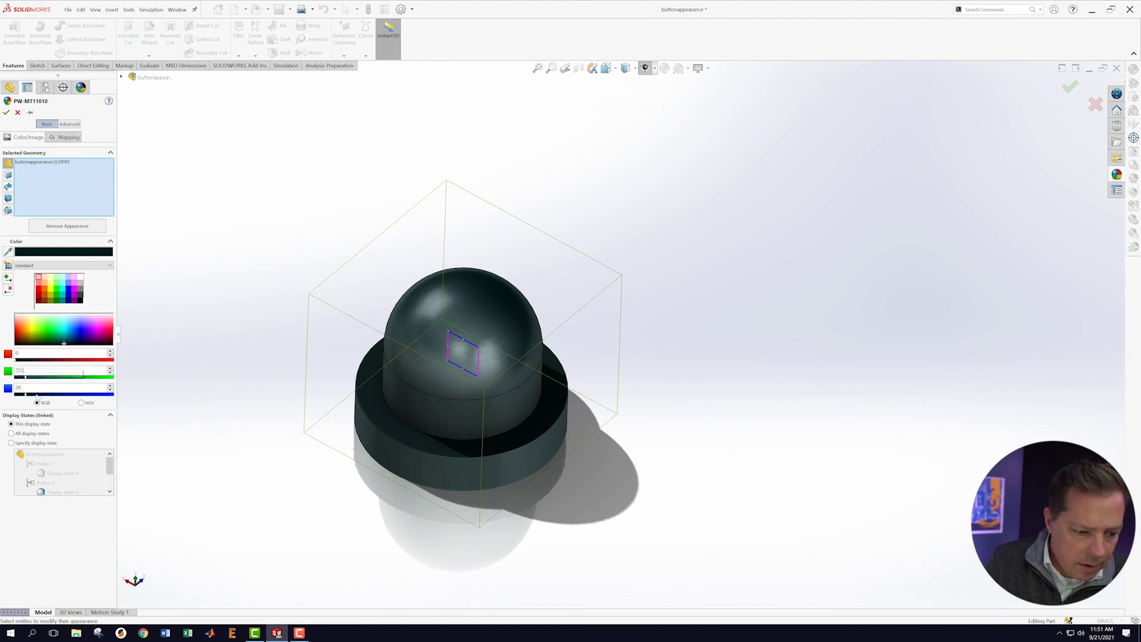
double_click(19, 387)
double_click(18, 387)
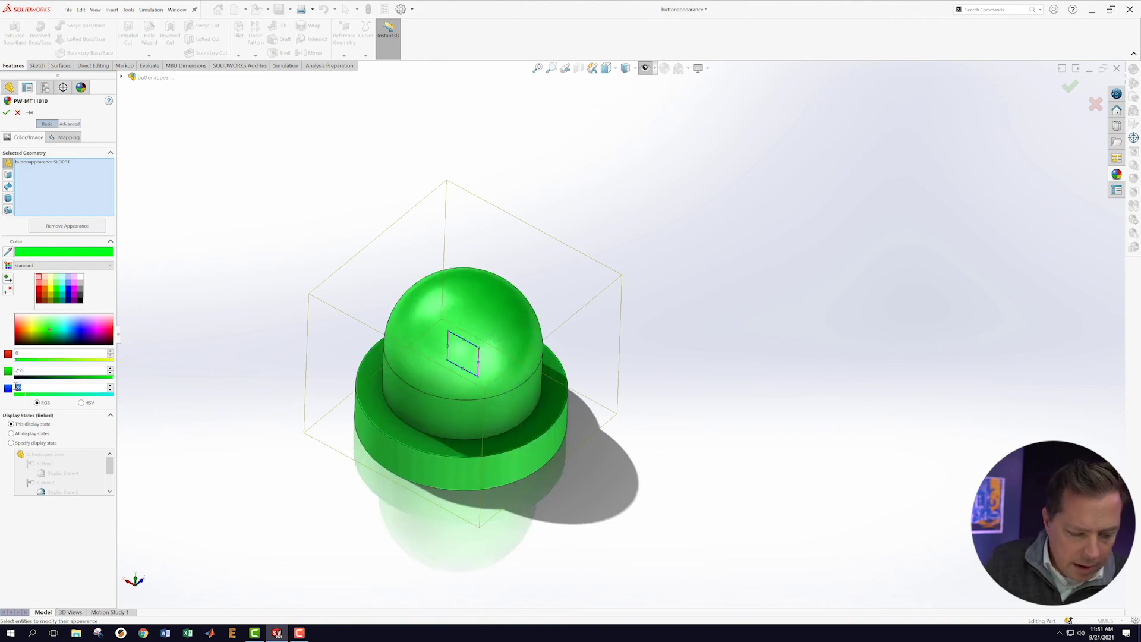
text(0)
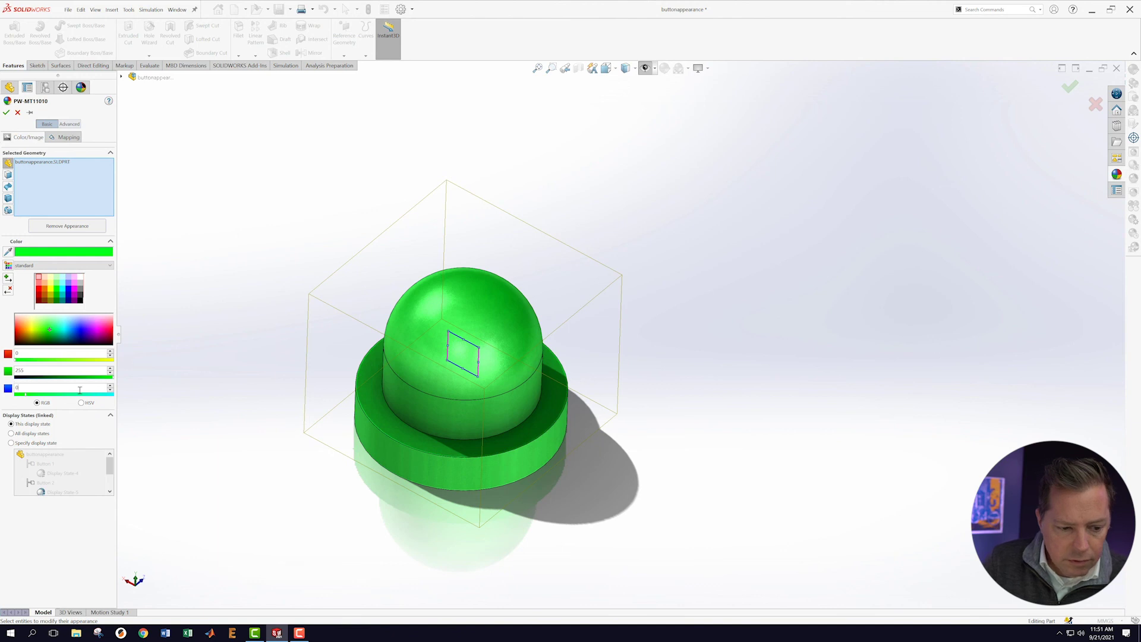
Set green to 200, then settle on 100 for dark green and accept the appearance
double_click(25, 372)
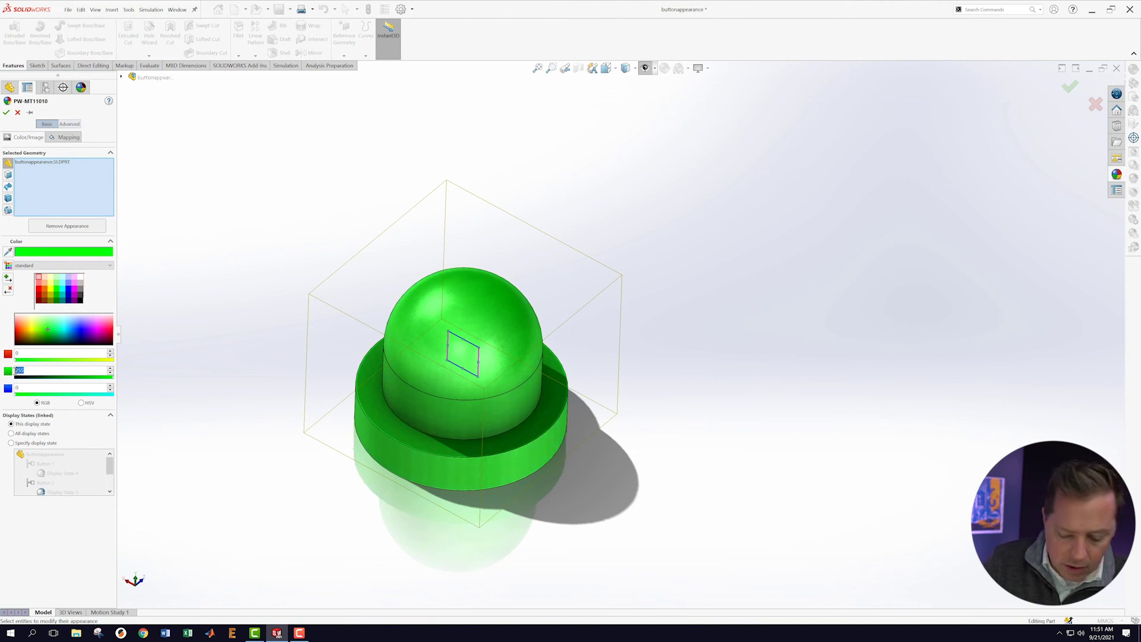
key(BackSpace)
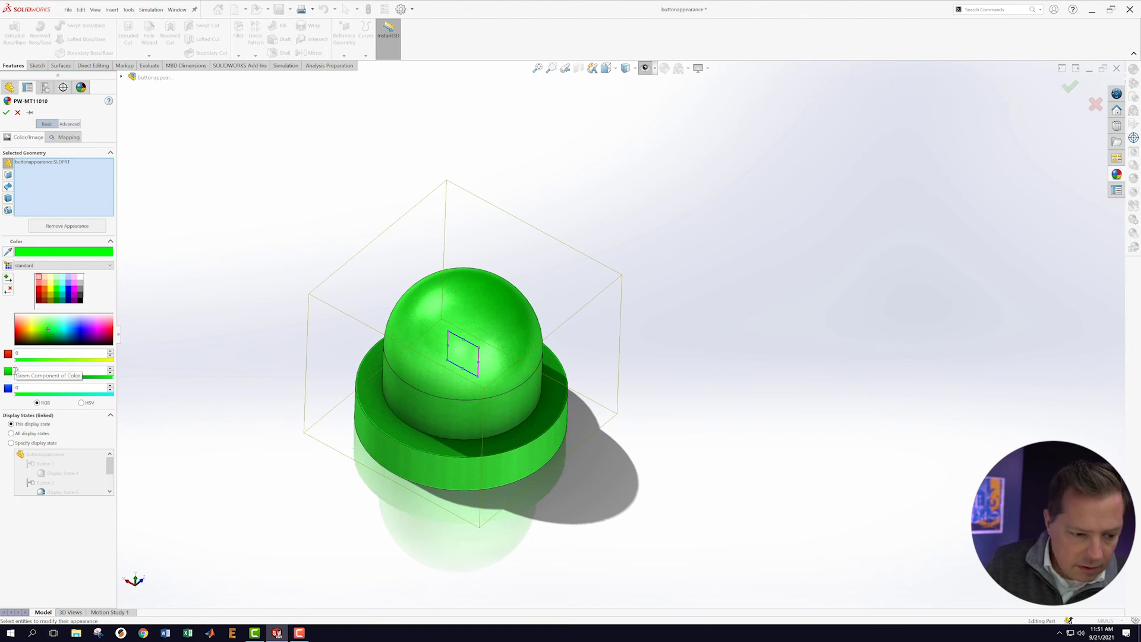
text(200)
key(Return)
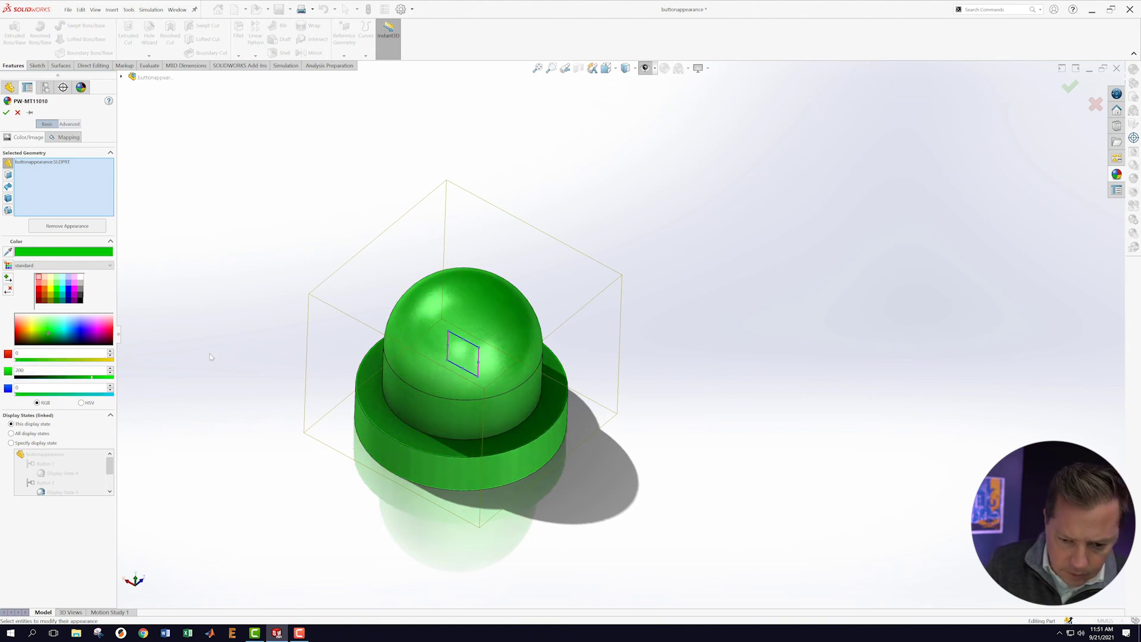
double_click(38, 370)
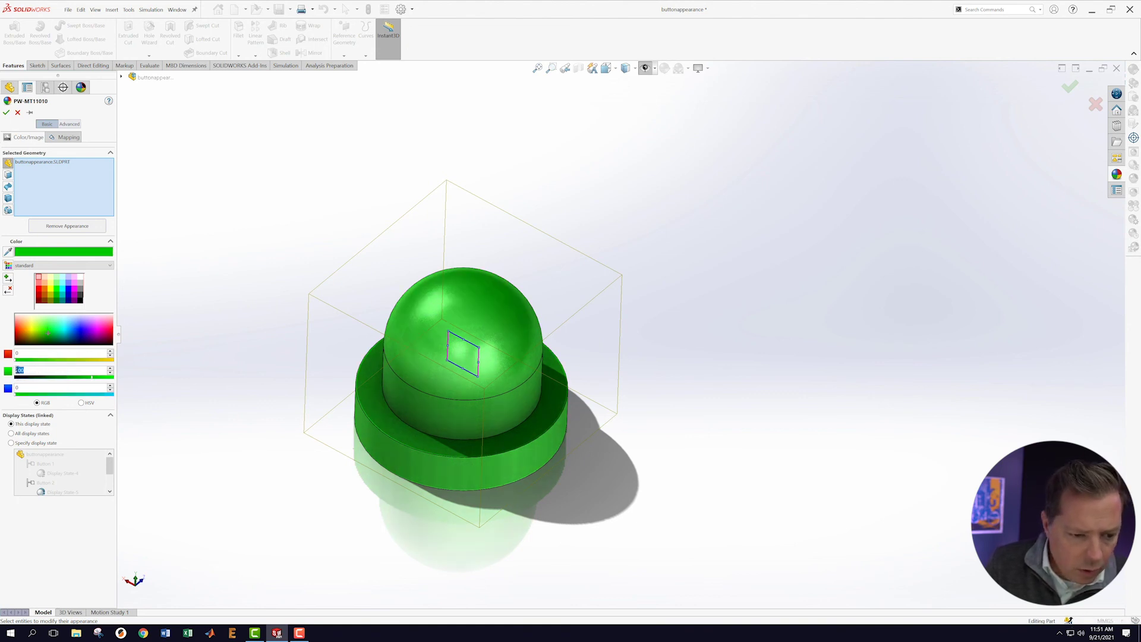
text(1)
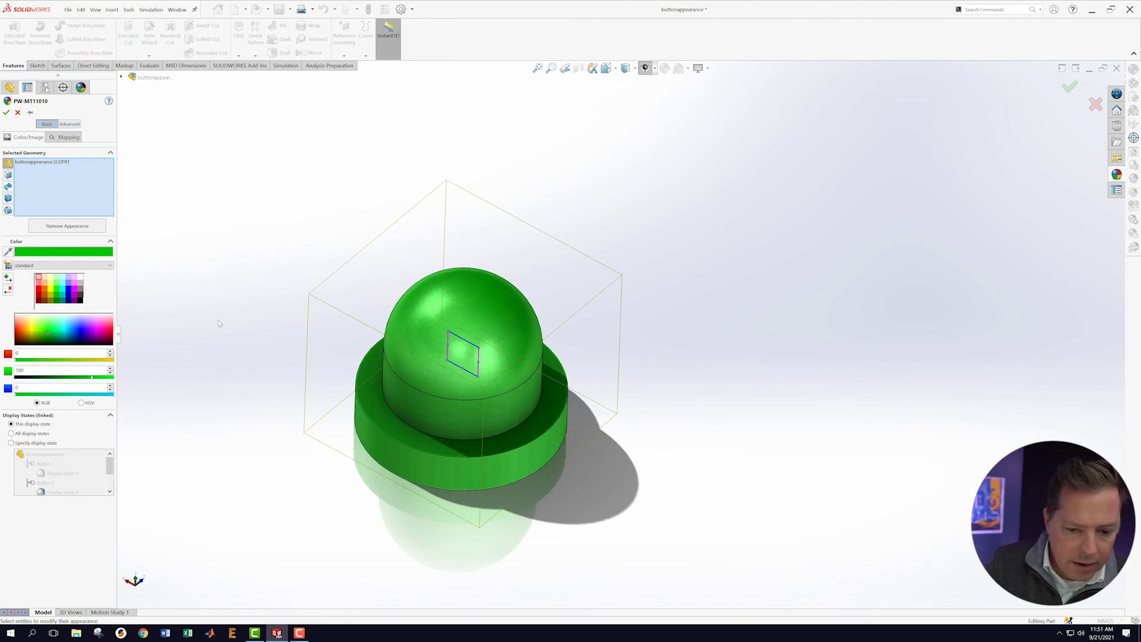
text(00)
key(Return)
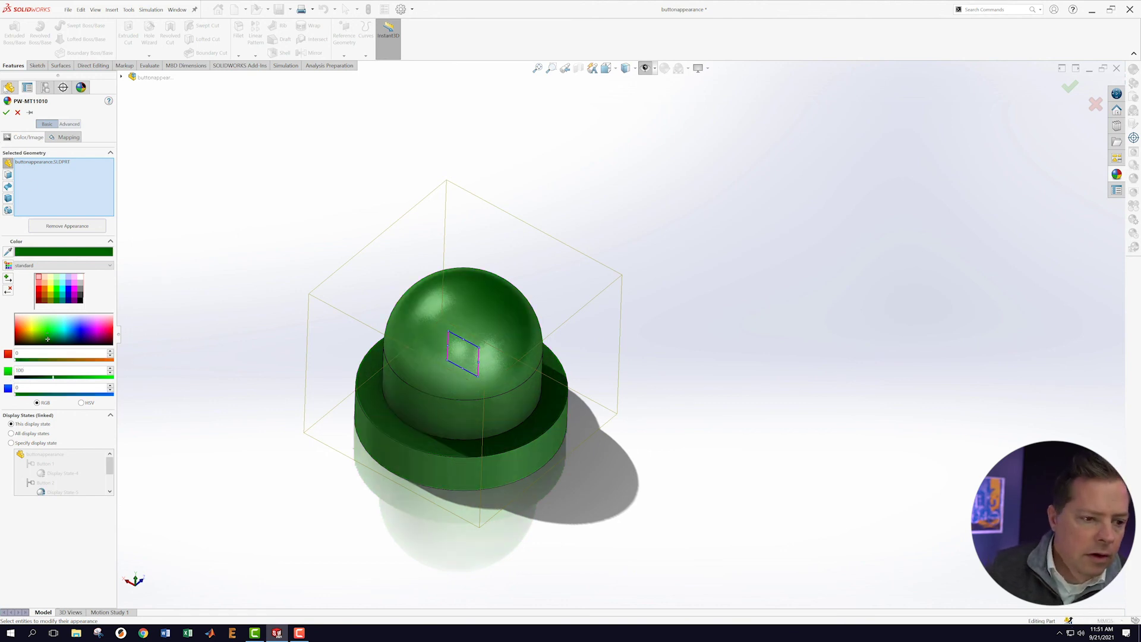
click(6, 112)
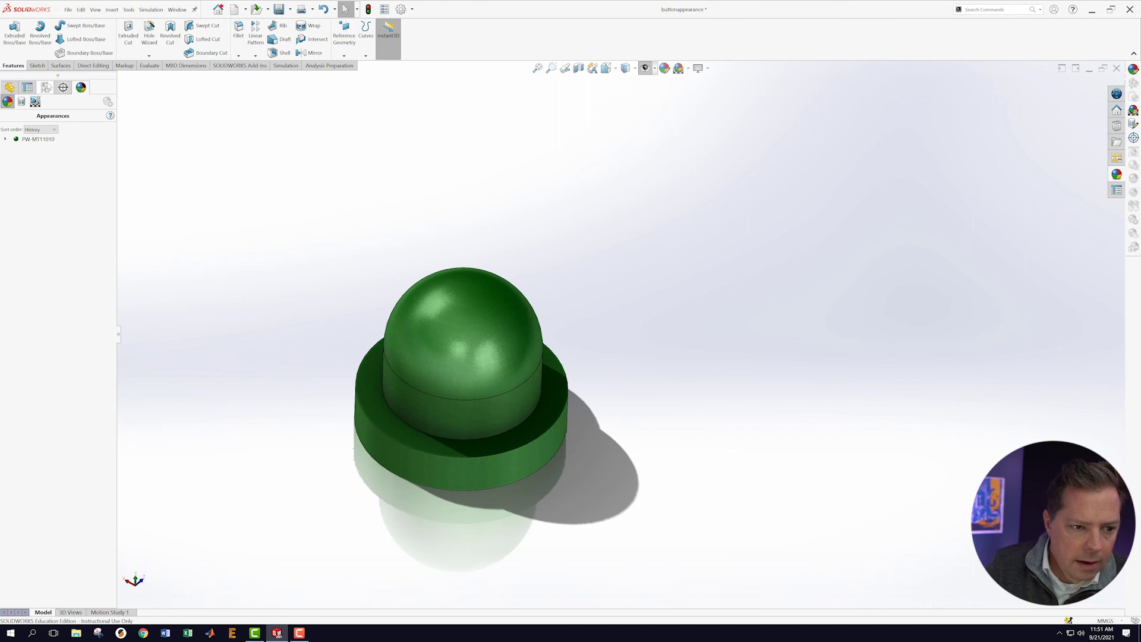
Switch through Button 1, Button 2 and Default to verify red, green and black
click(46, 88)
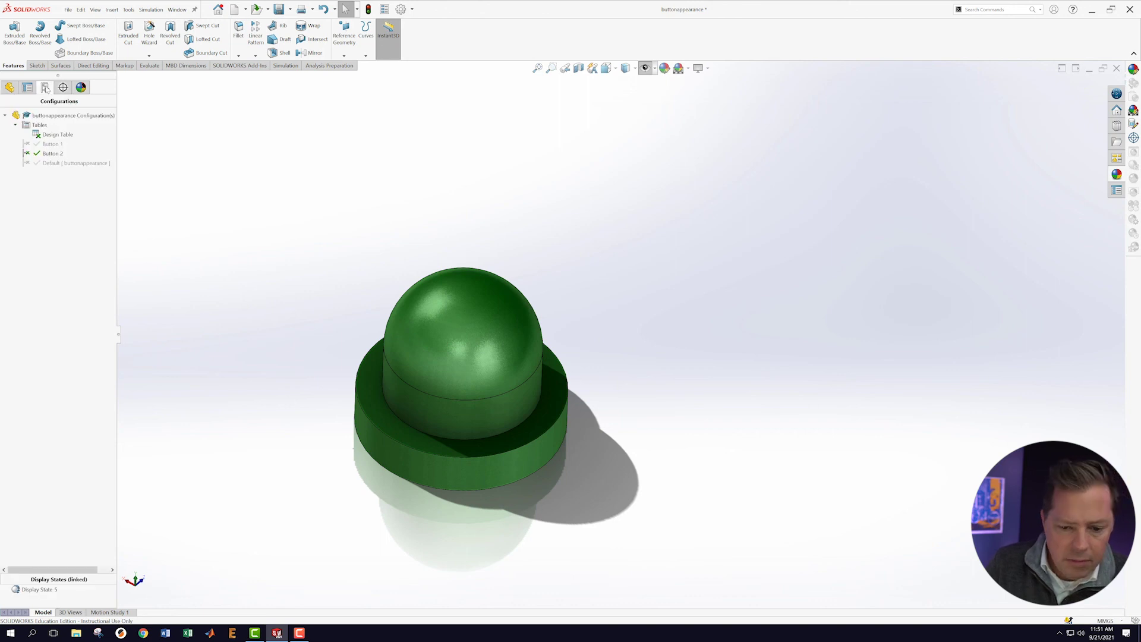
double_click(50, 143)
double_click(50, 153)
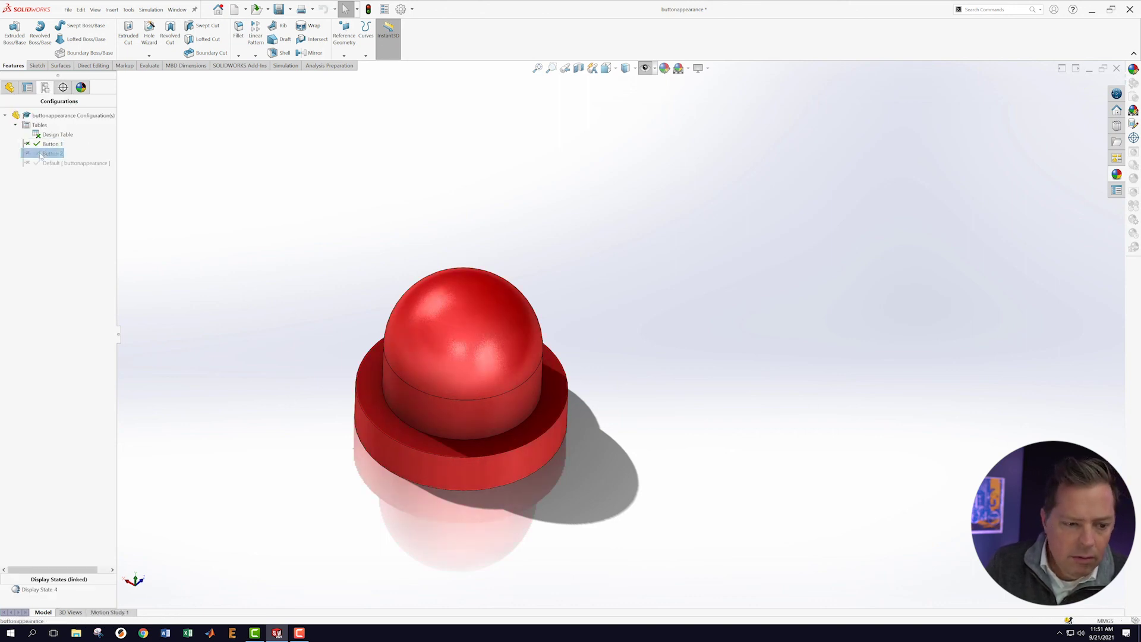
double_click(51, 162)
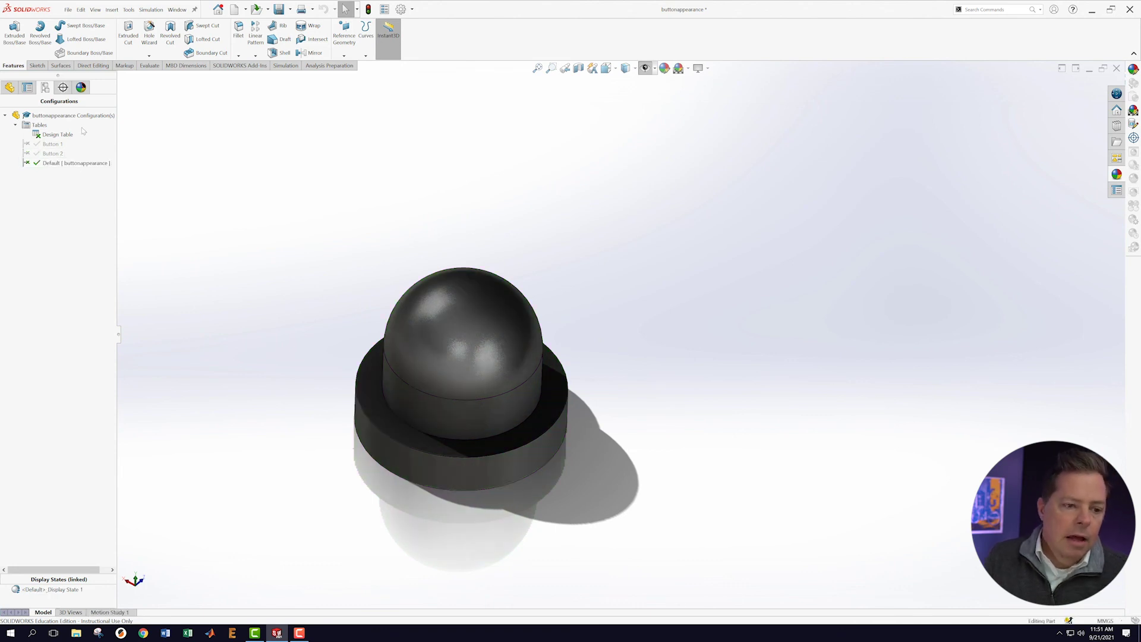
Open the design table without adding rows, review the $COLOR column (255, 25600), then close it
right_click(52, 134)
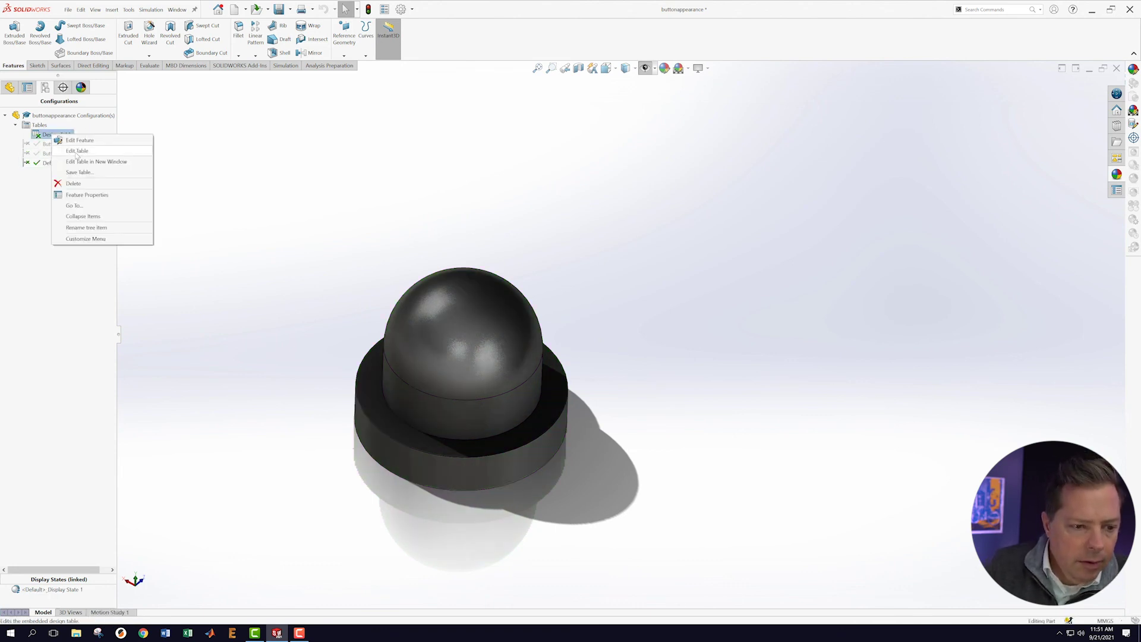
click(76, 152)
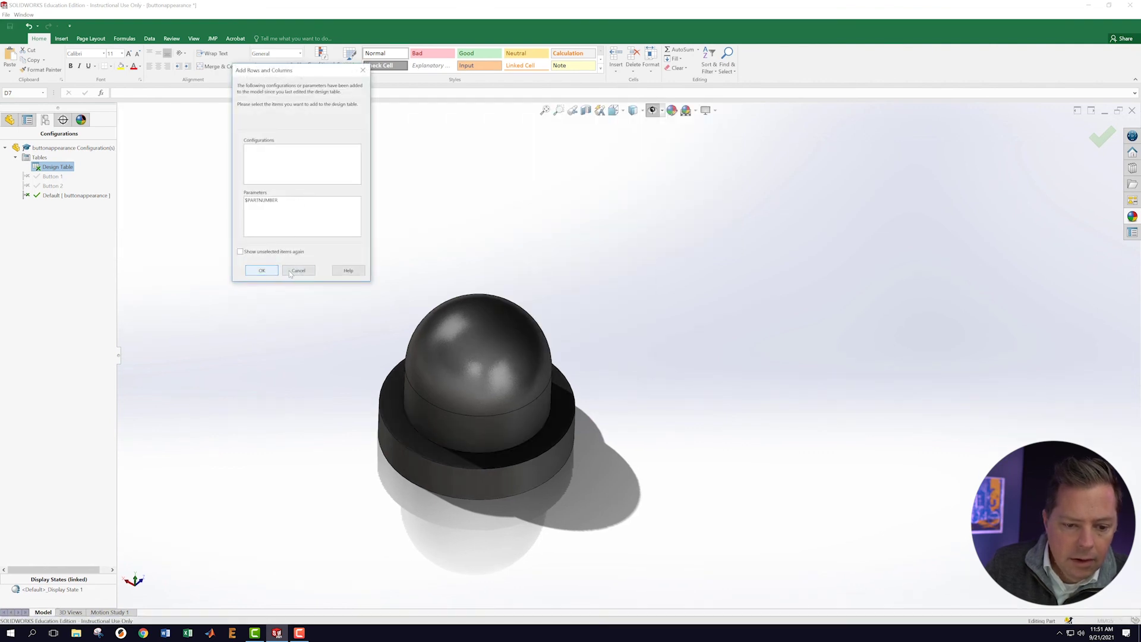
click(296, 271)
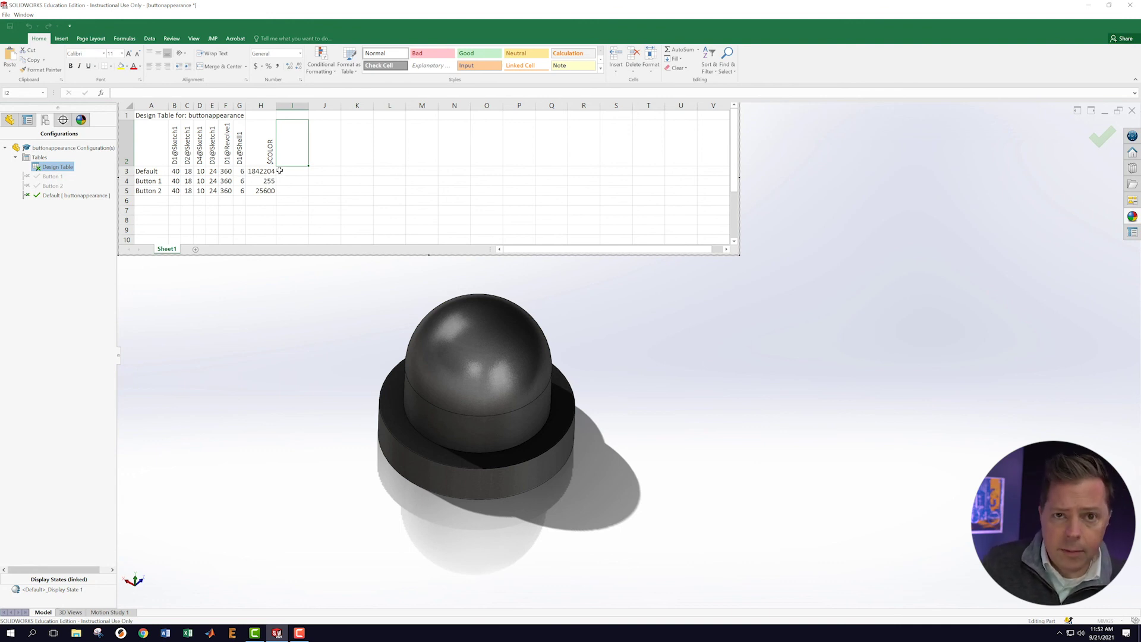
click(842, 277)
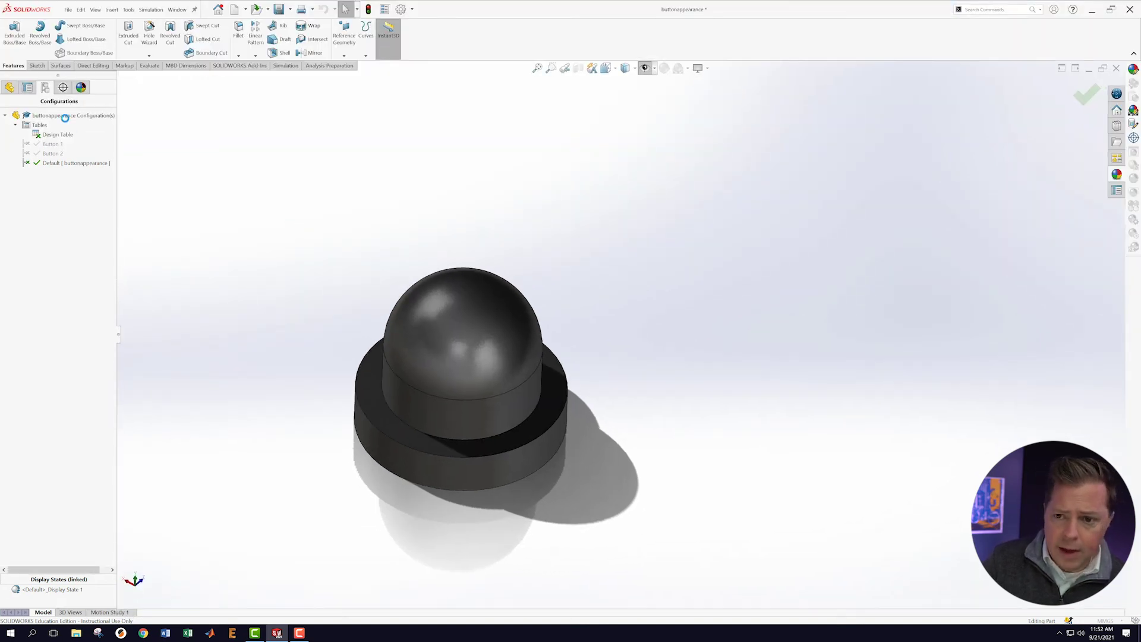
Save the buttonappearance part from the File menu
click(68, 10)
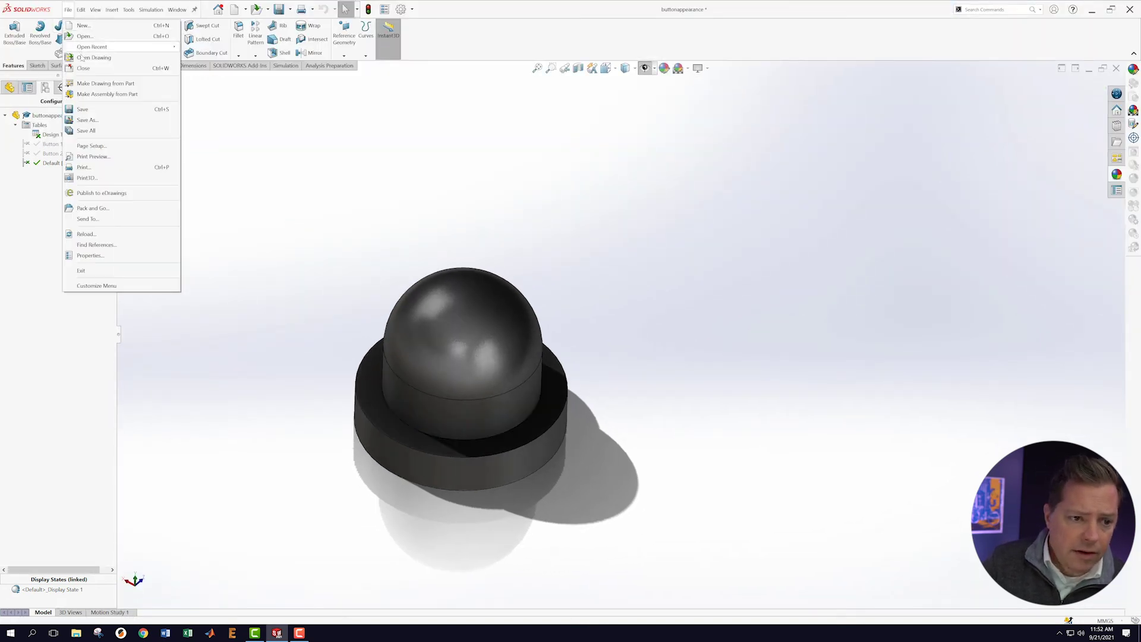
click(91, 109)
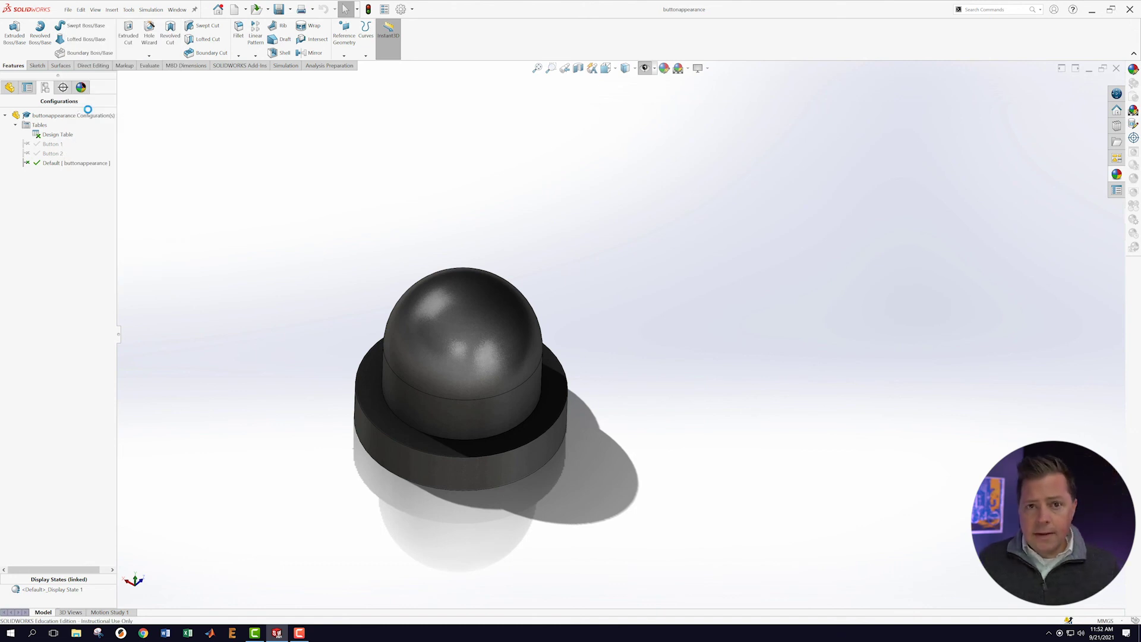